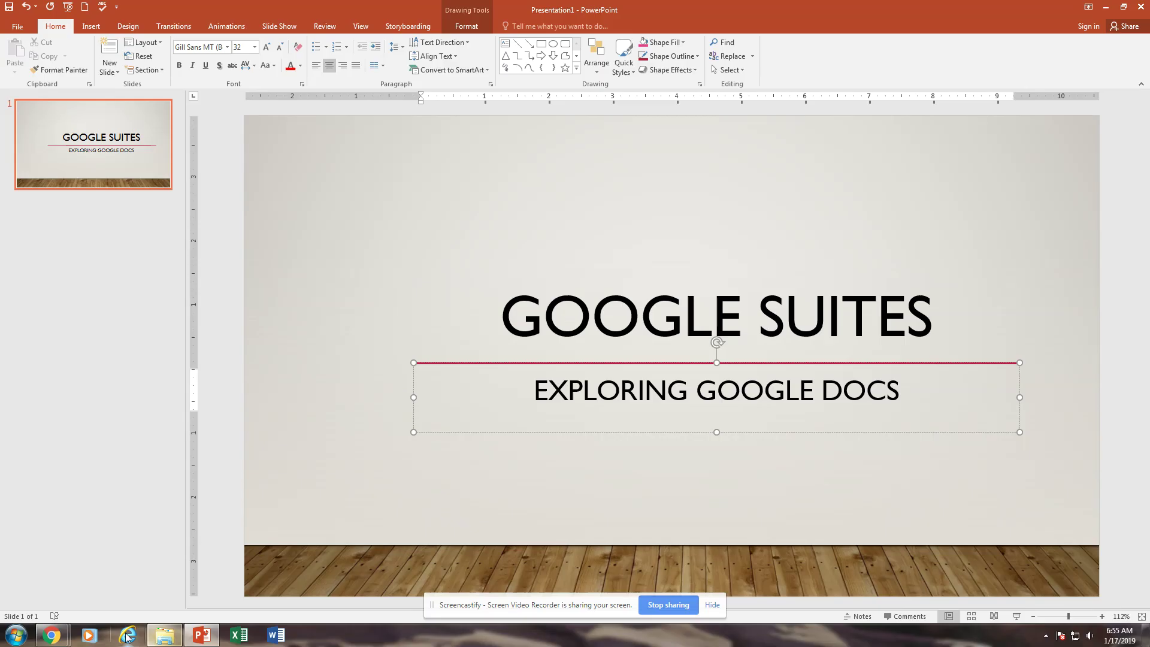
Step: Go from Chrome's new tab page to the Google Drive tab and its My Drive page
left_click(51, 635)
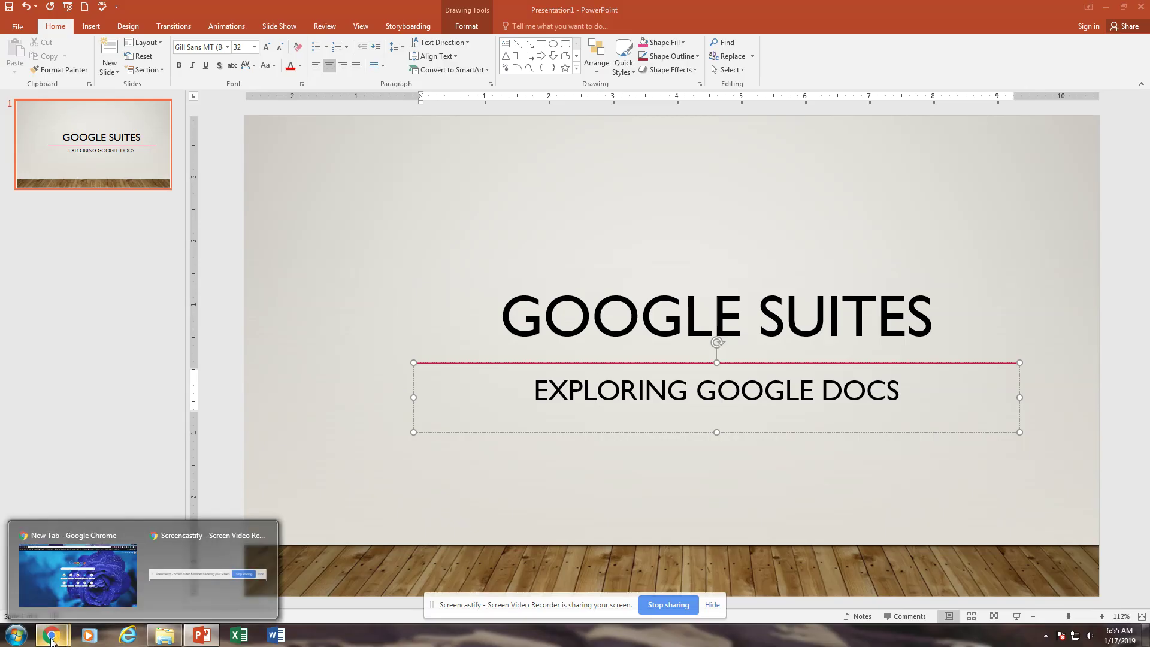
left_click(90, 592)
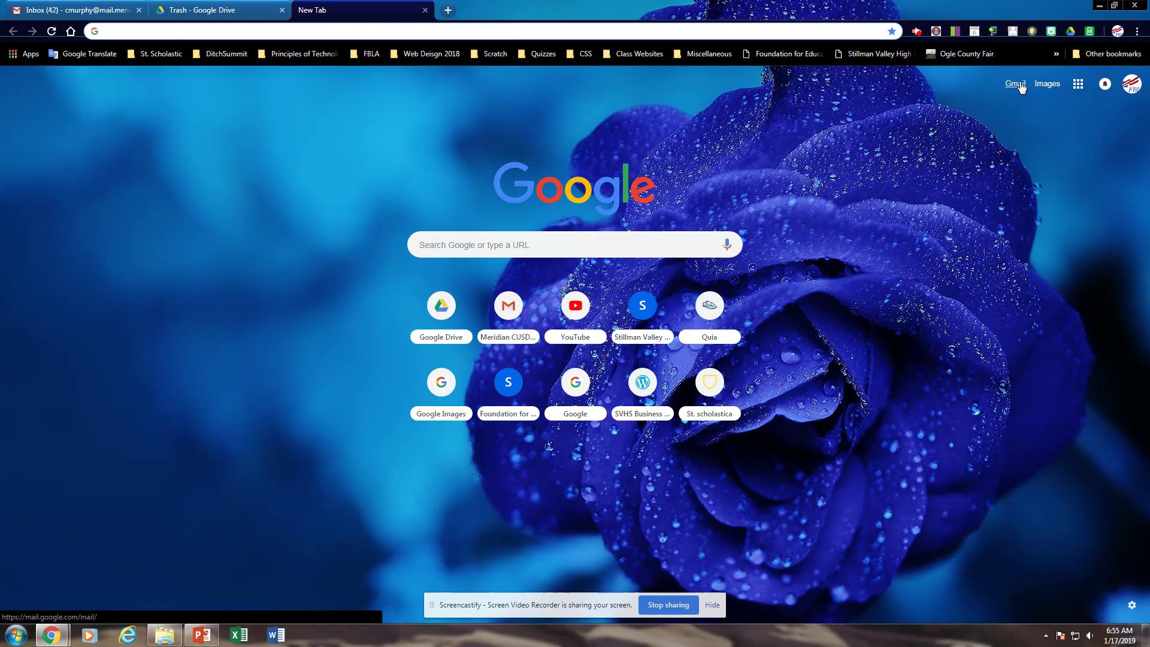
left_click(1078, 84)
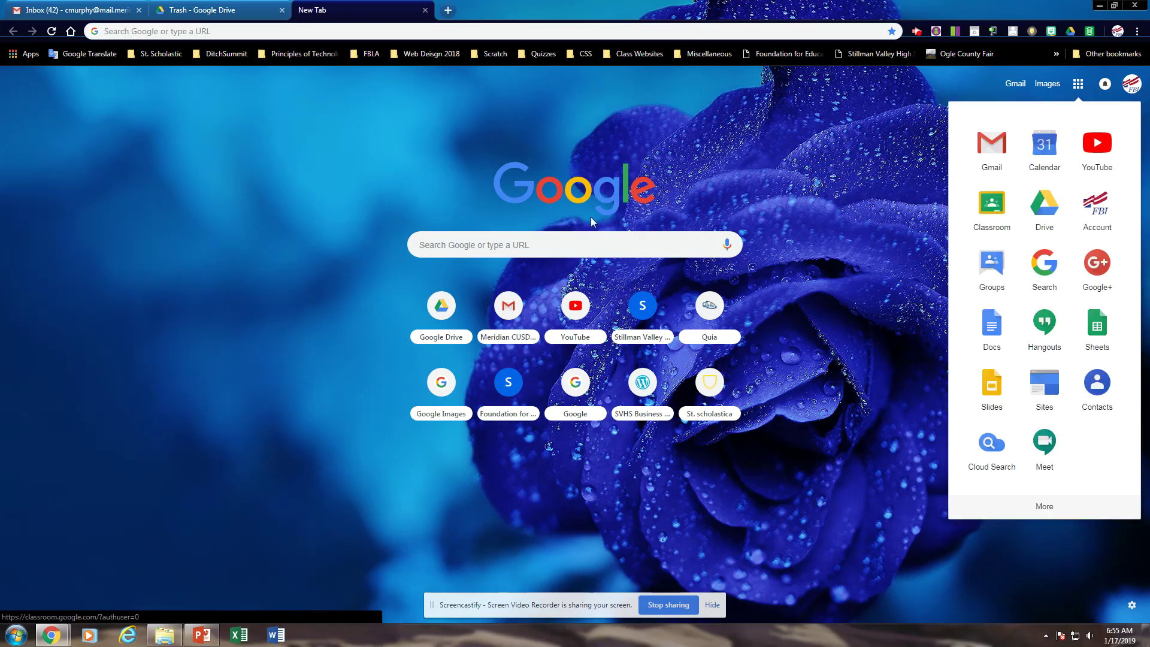
left_click(200, 12)
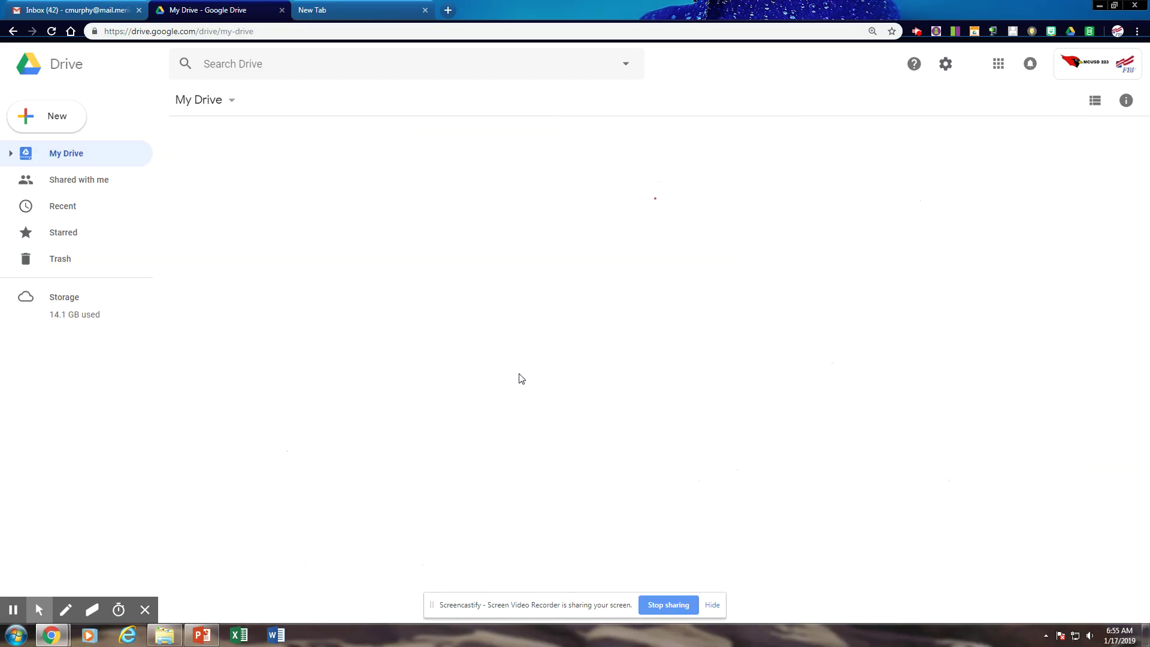
Step: Open the 2018 2019 School Year folder, then the Intro to Computers folder
mouse_move(39, 610)
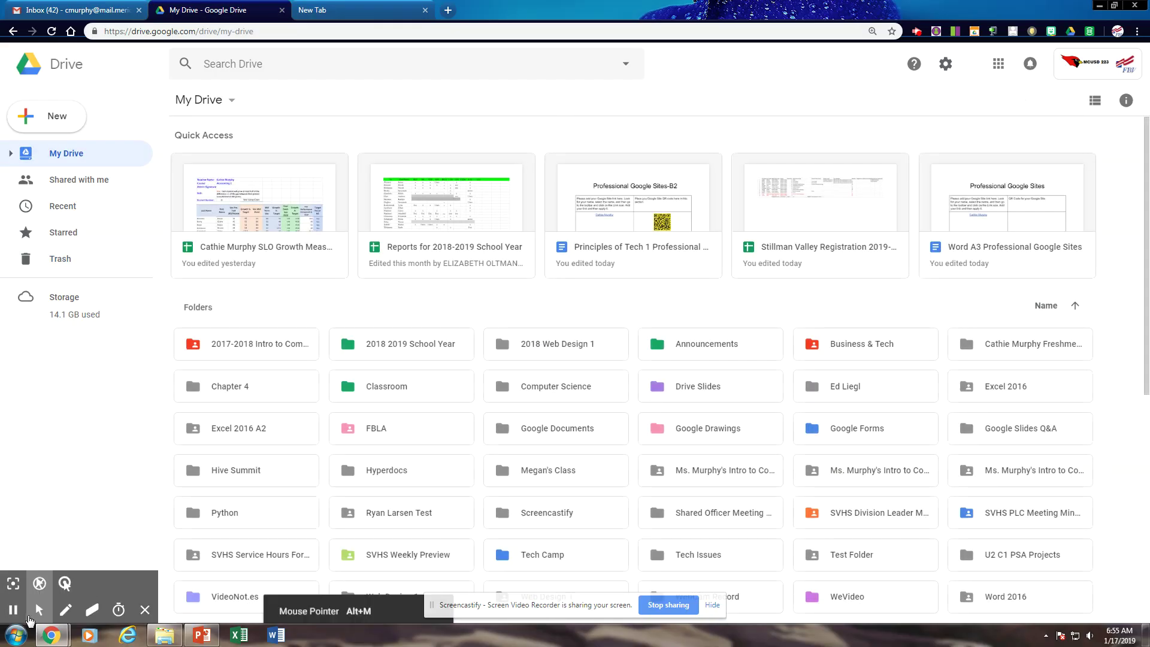
key("alt+f")
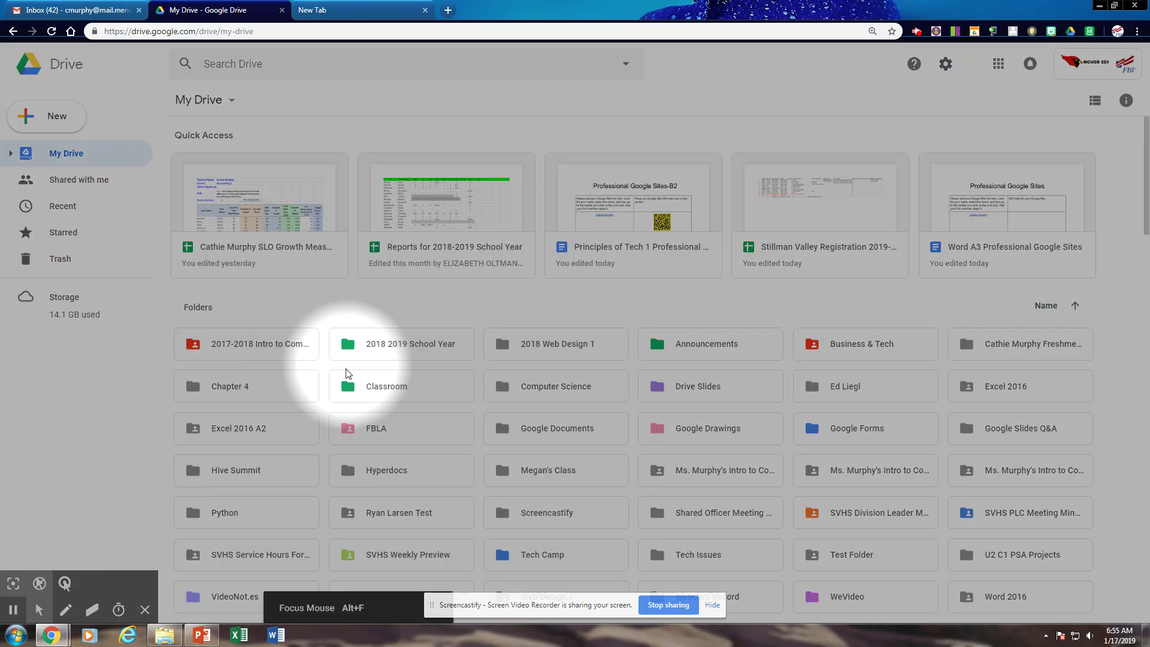
double_click(395, 350)
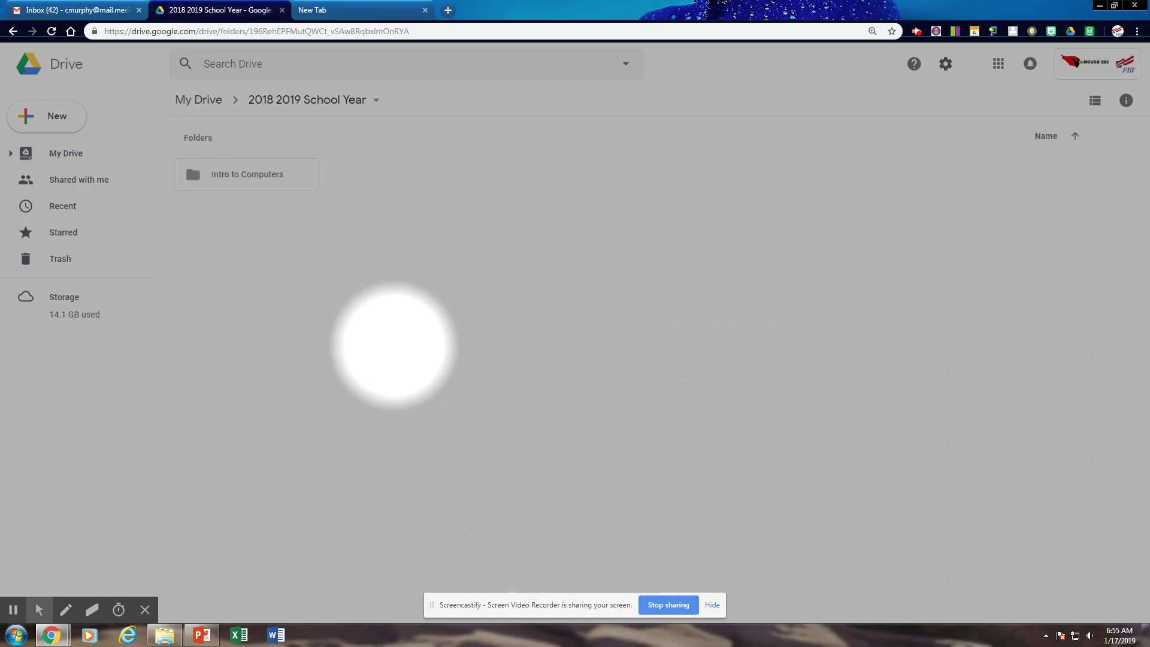
double_click(251, 174)
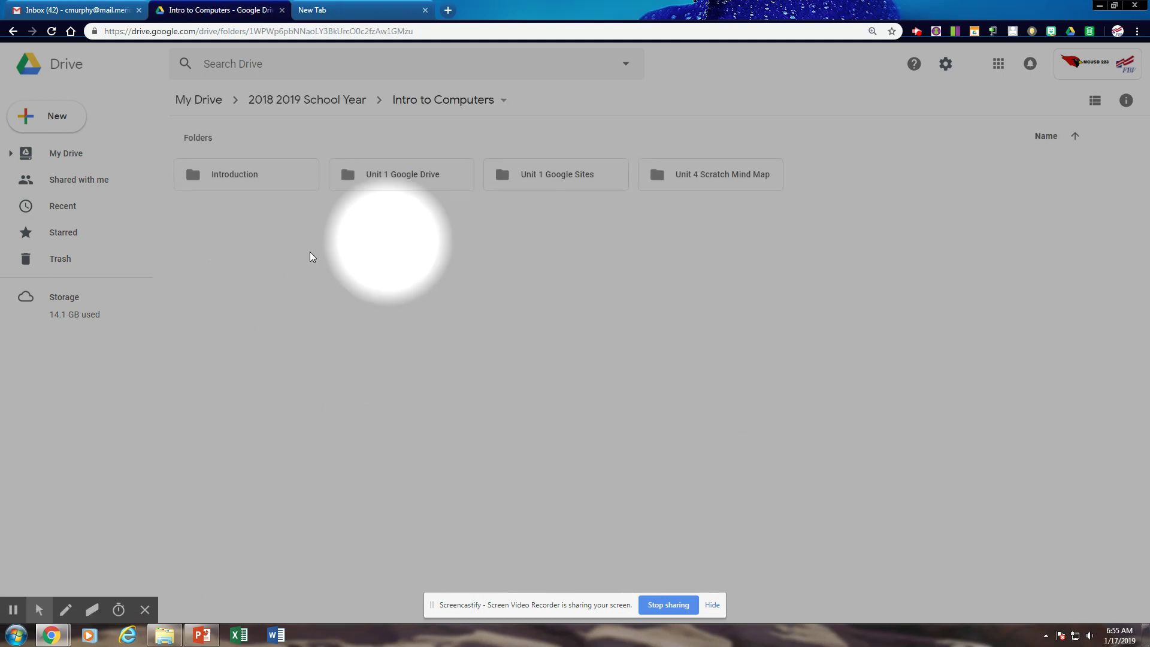
Step: Create a new folder named 'Google Docs' inside Intro to Computers and open it
right_click(503, 303)
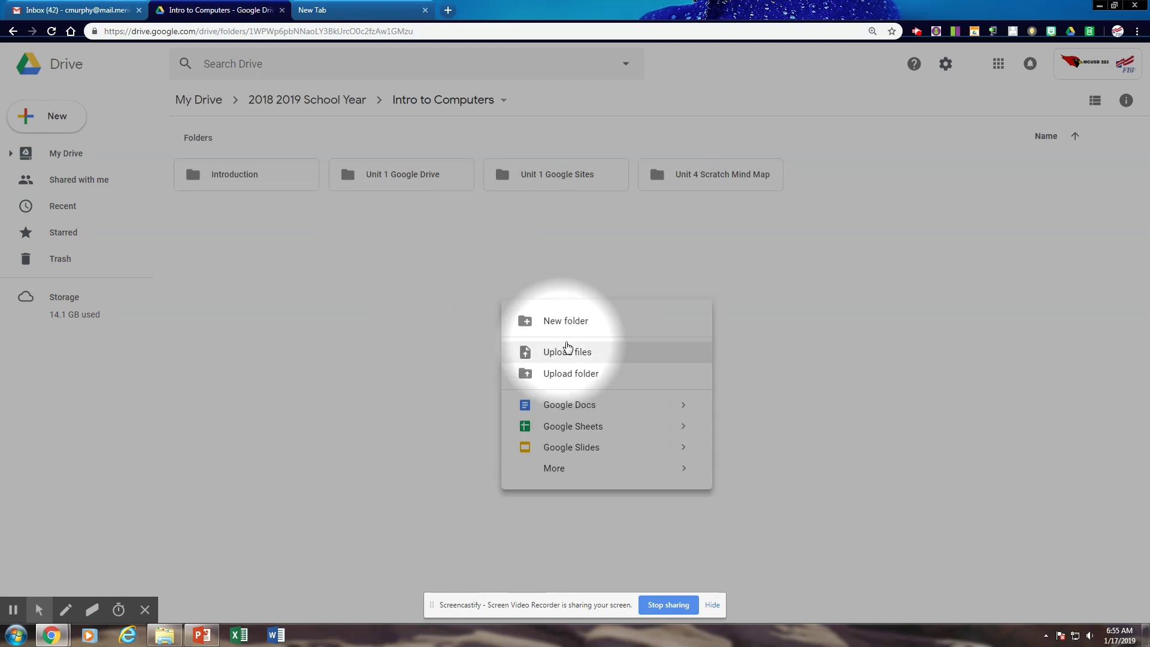
left_click(566, 323)
type("Google")
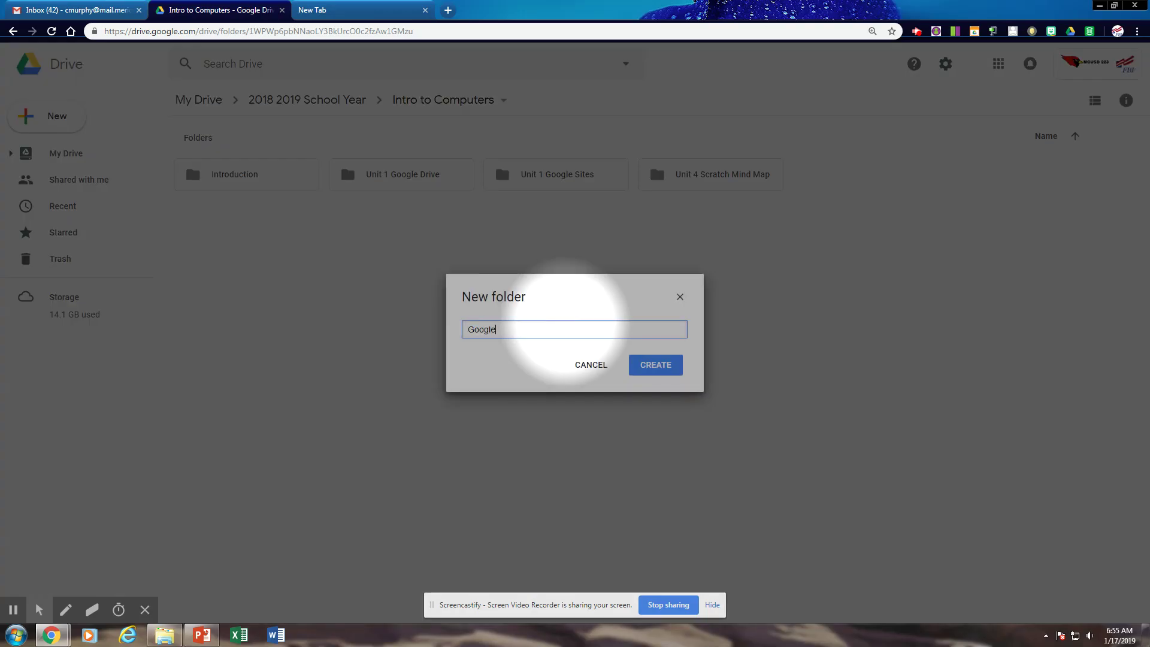
type(" Docs")
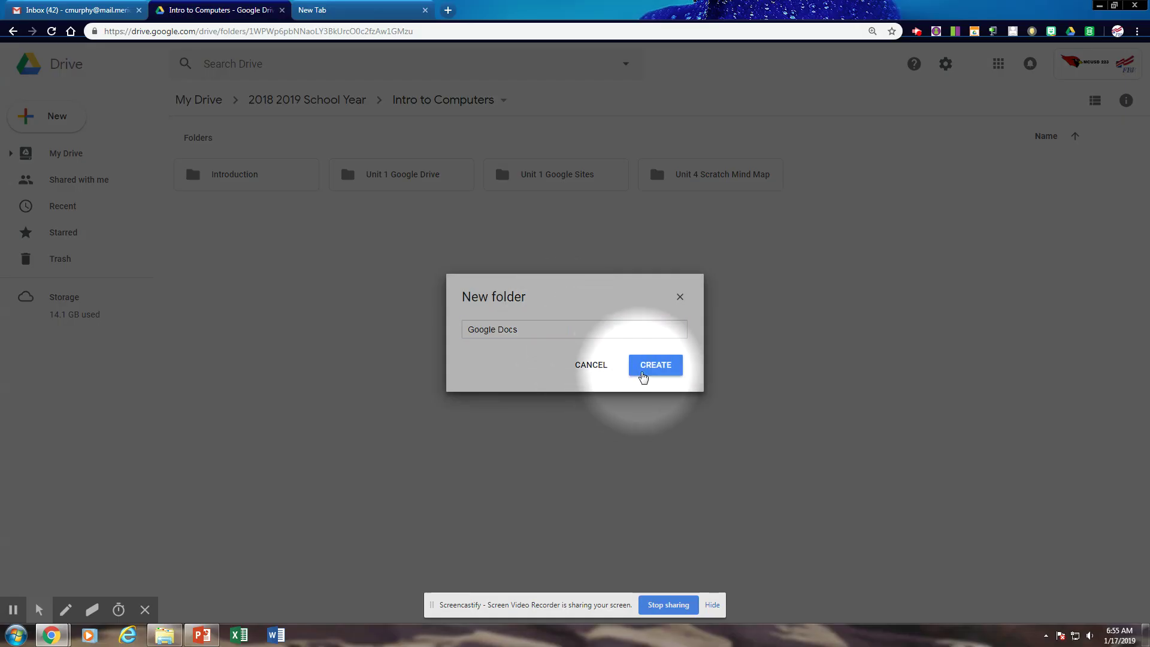
left_click(640, 370)
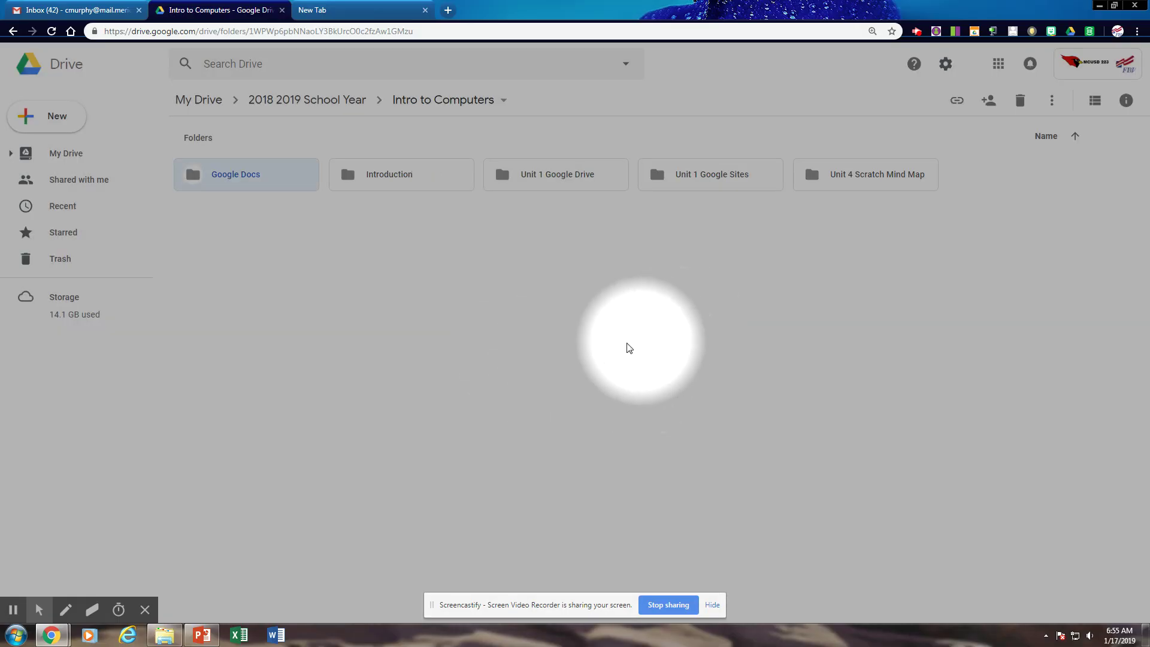
double_click(216, 177)
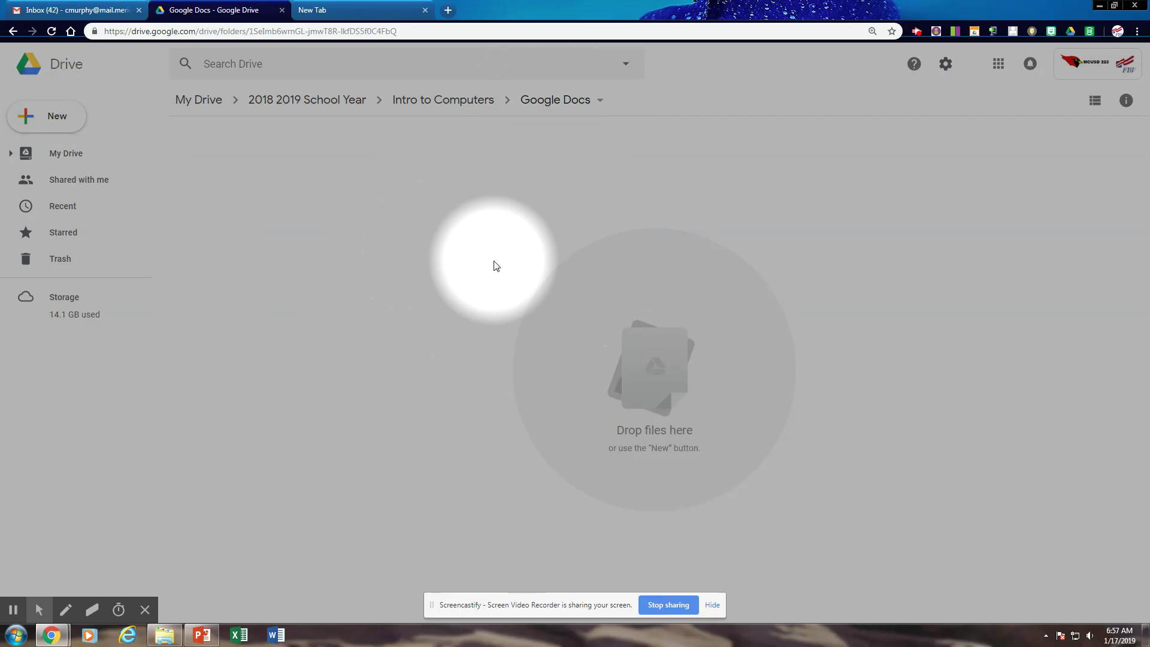
Step: Create a blank Google Doc in the empty Google Docs folder
right_click(495, 265)
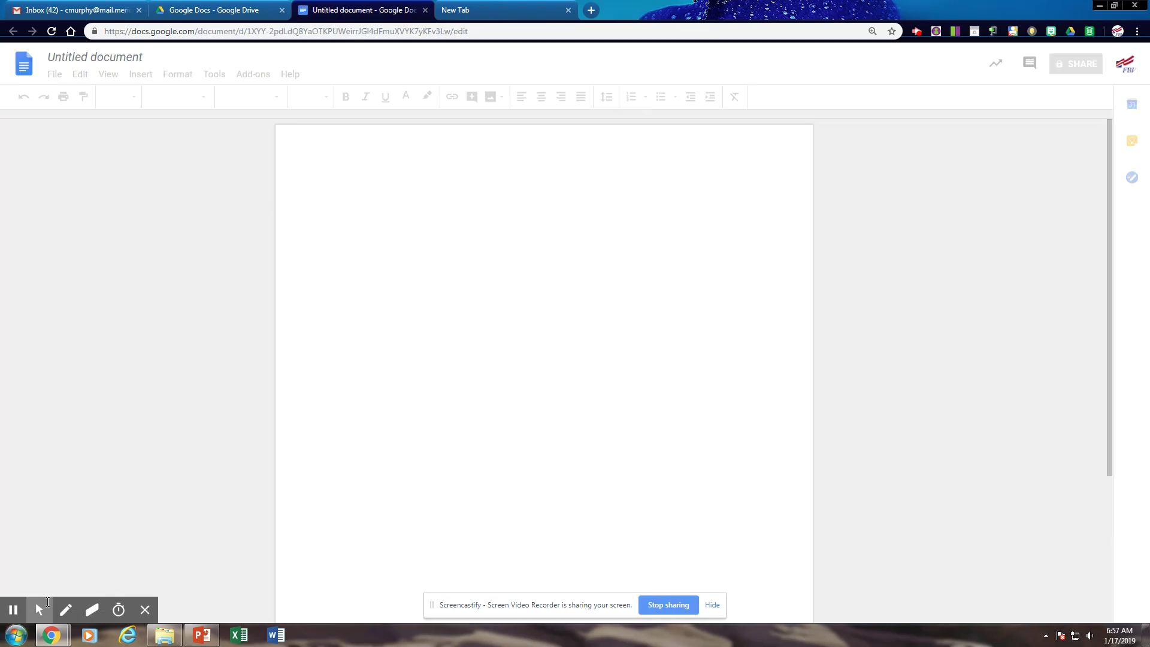
mouse_move(39, 608)
left_click(15, 585)
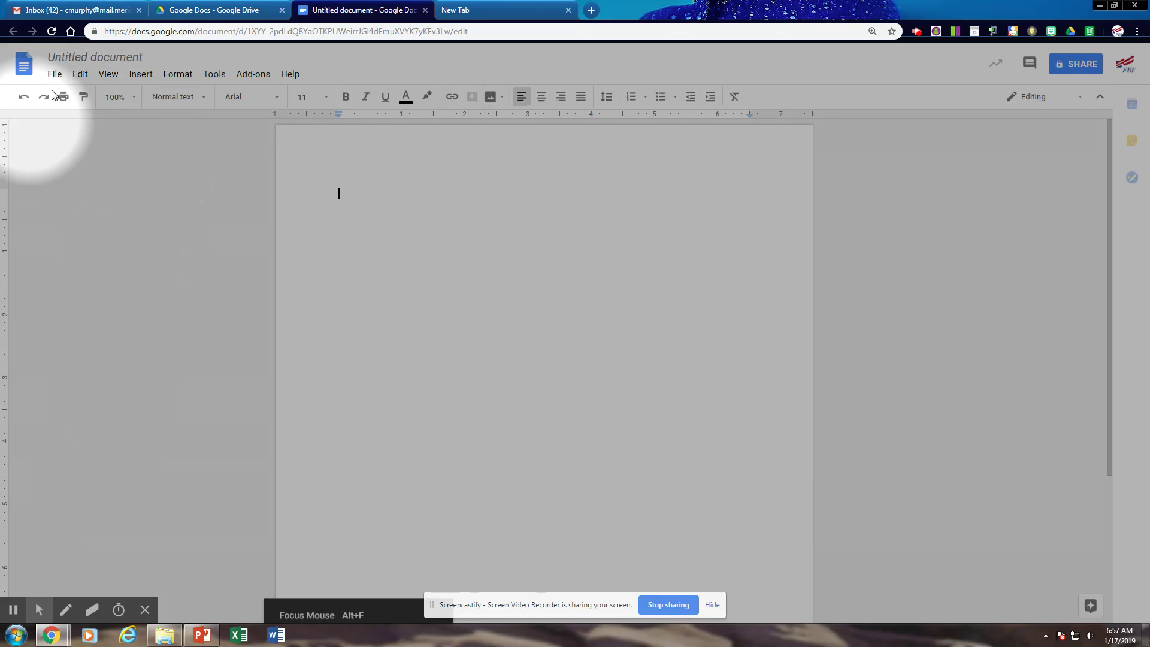
Step: Rename the Untitled document to 'Practice'
left_click(92, 56)
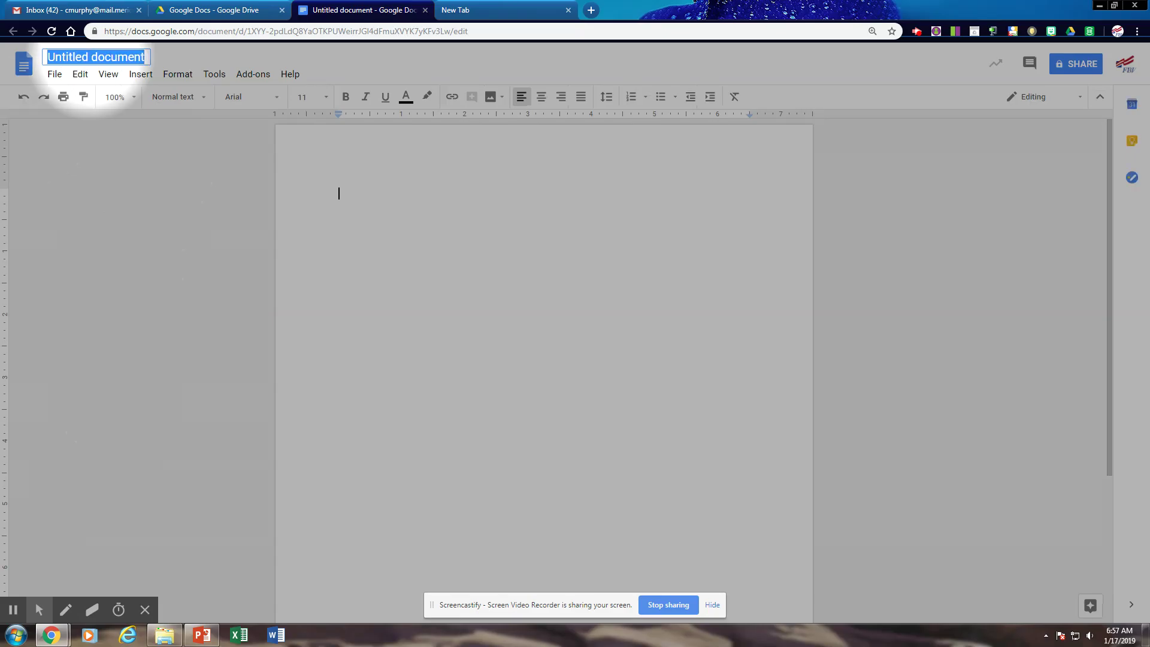
type("Practice")
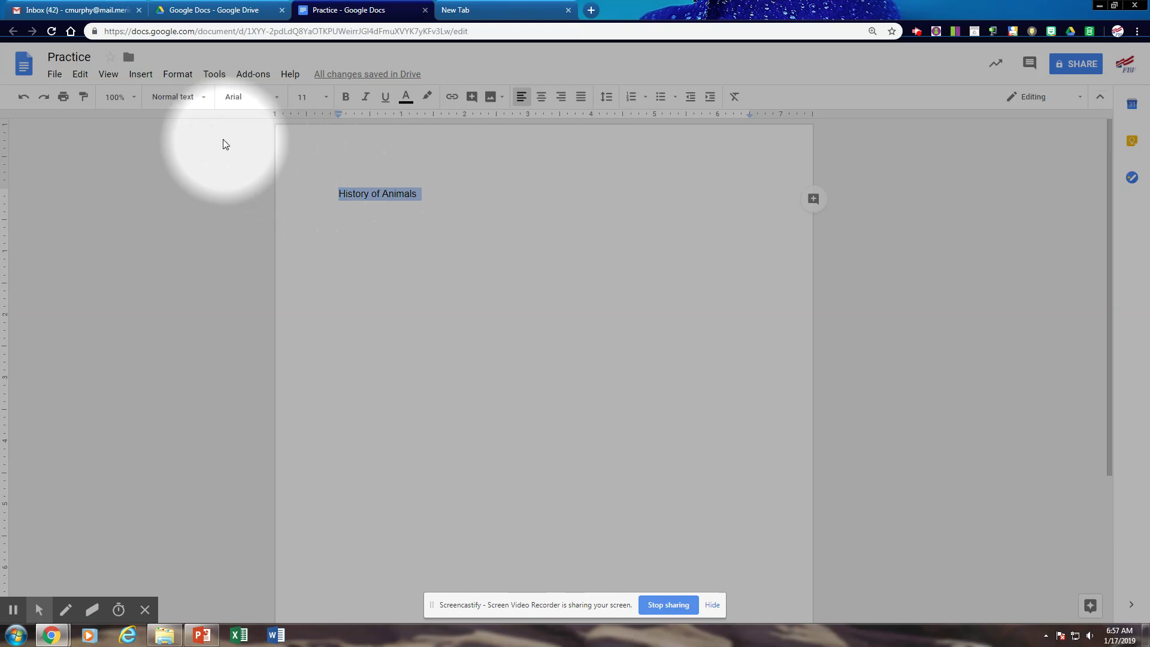
Step: Give 'History of Animals' the Title style, center it, and start the intro line 'Here is' below
left_click(203, 100)
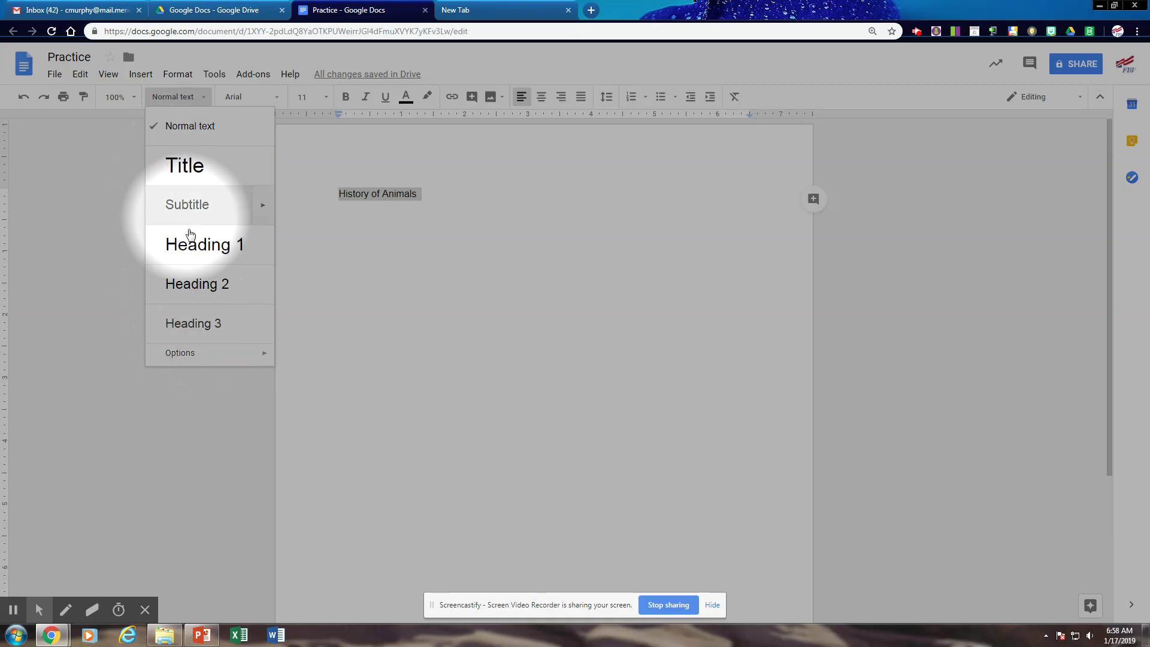
left_click(183, 163)
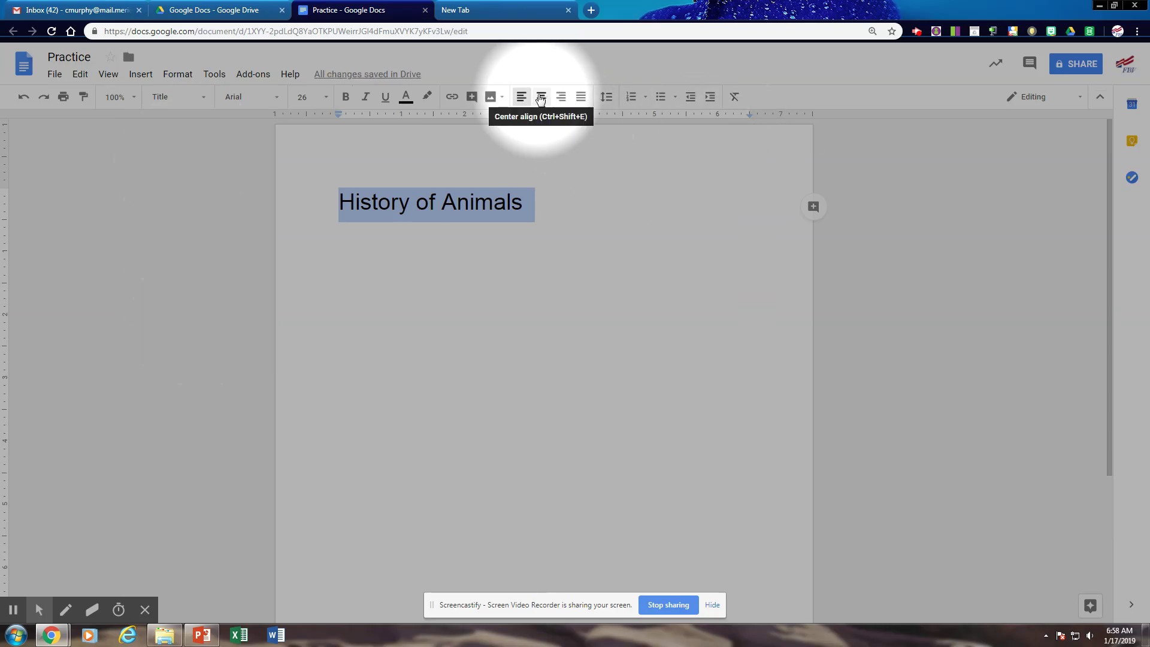
left_click(541, 98)
left_click(359, 264)
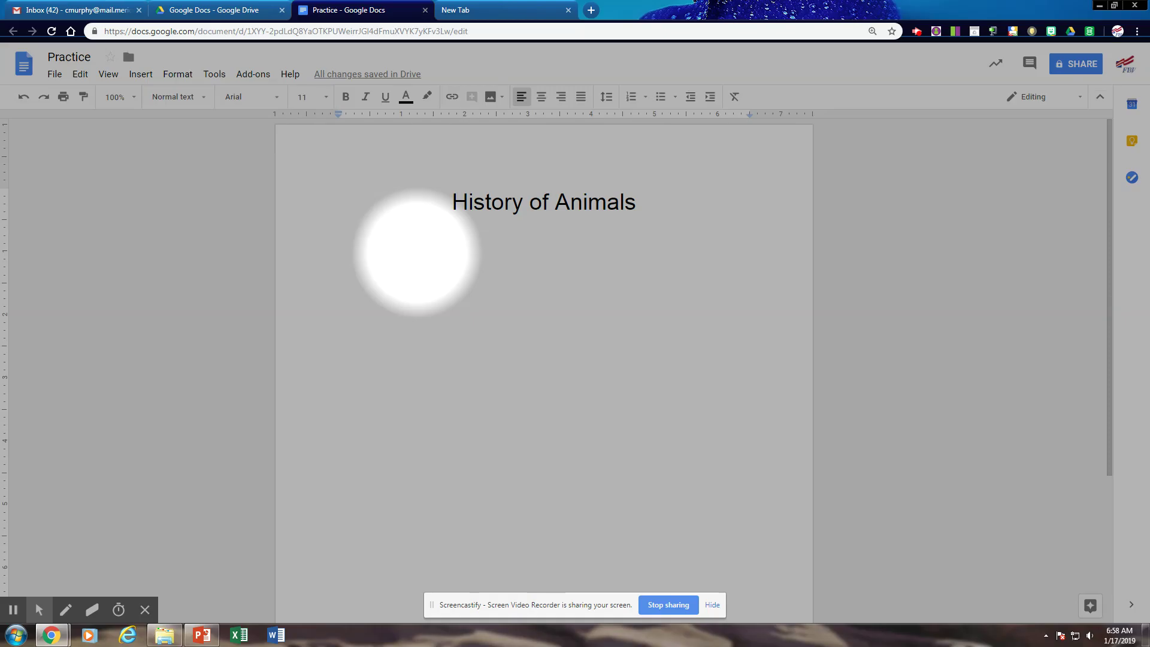
type("Here is a list of animals that I am studying.")
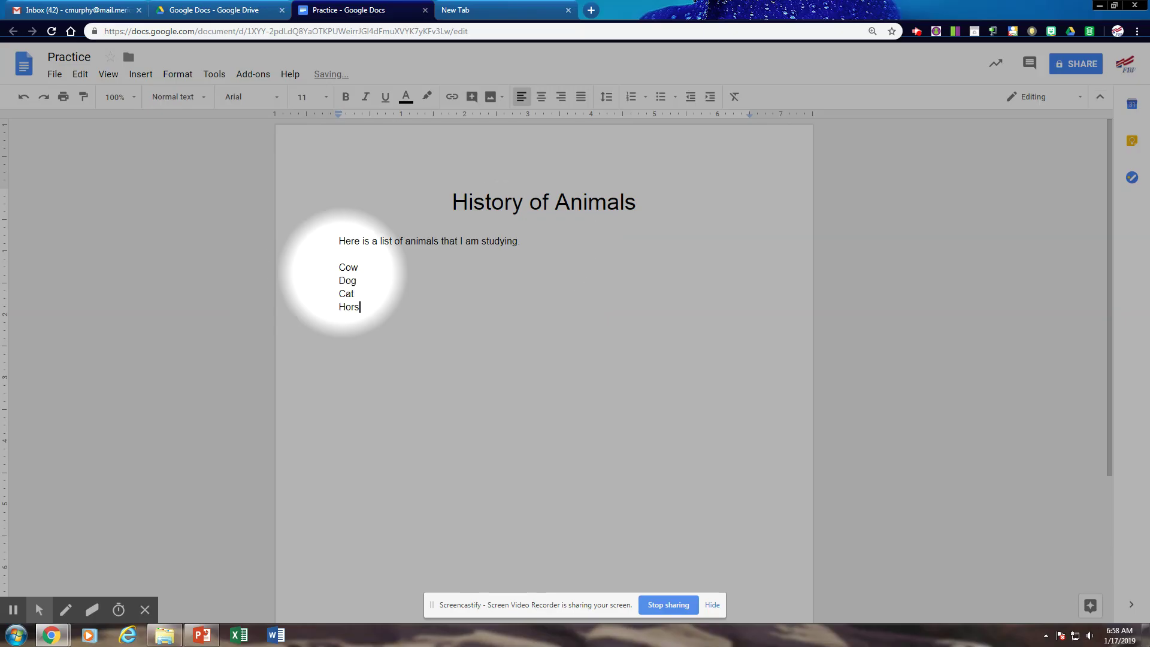
Step: Place the cursor before Cow in the animal lines
left_click(339, 268)
Step: Select the Cow through Horse lines, then put the cursor at the end of Cow
left_click_drag(339, 267, 373, 304)
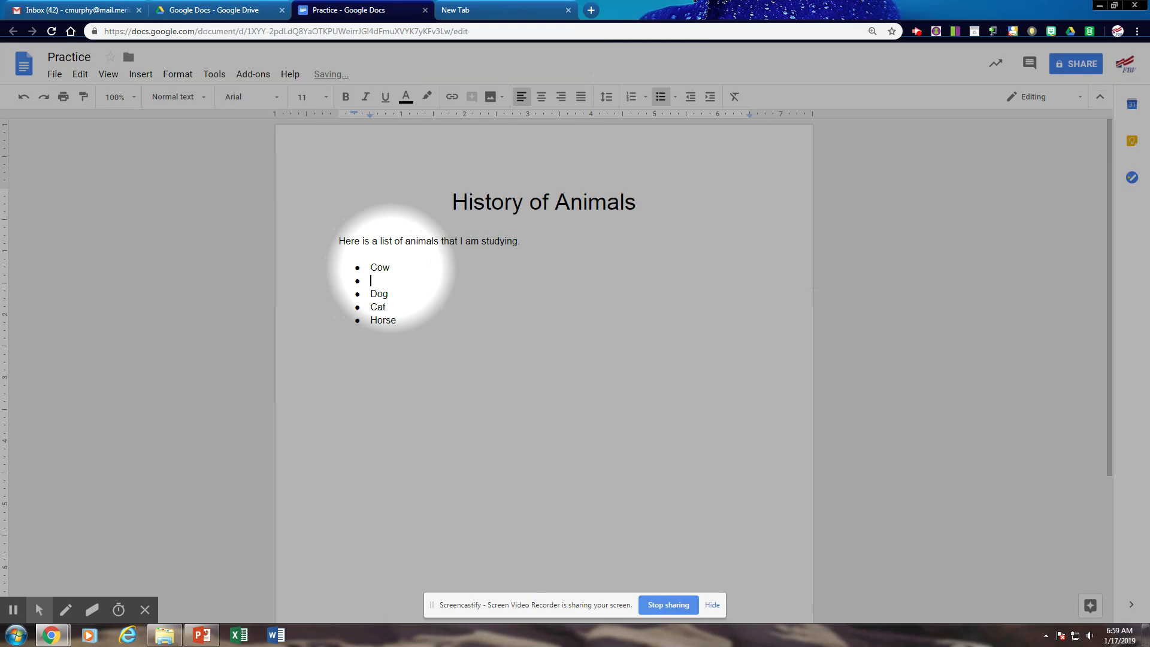
left_click(394, 267)
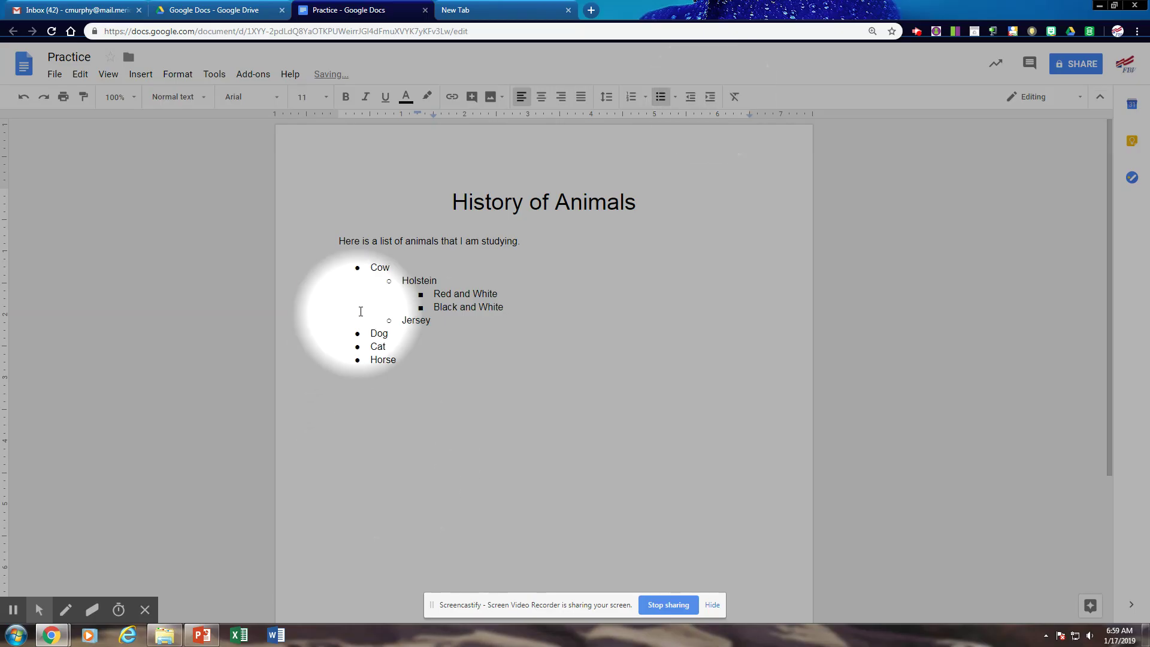
Step: Turn the whole animal list into a numbered list and start a plain line below it
left_click_drag(399, 360, 368, 269)
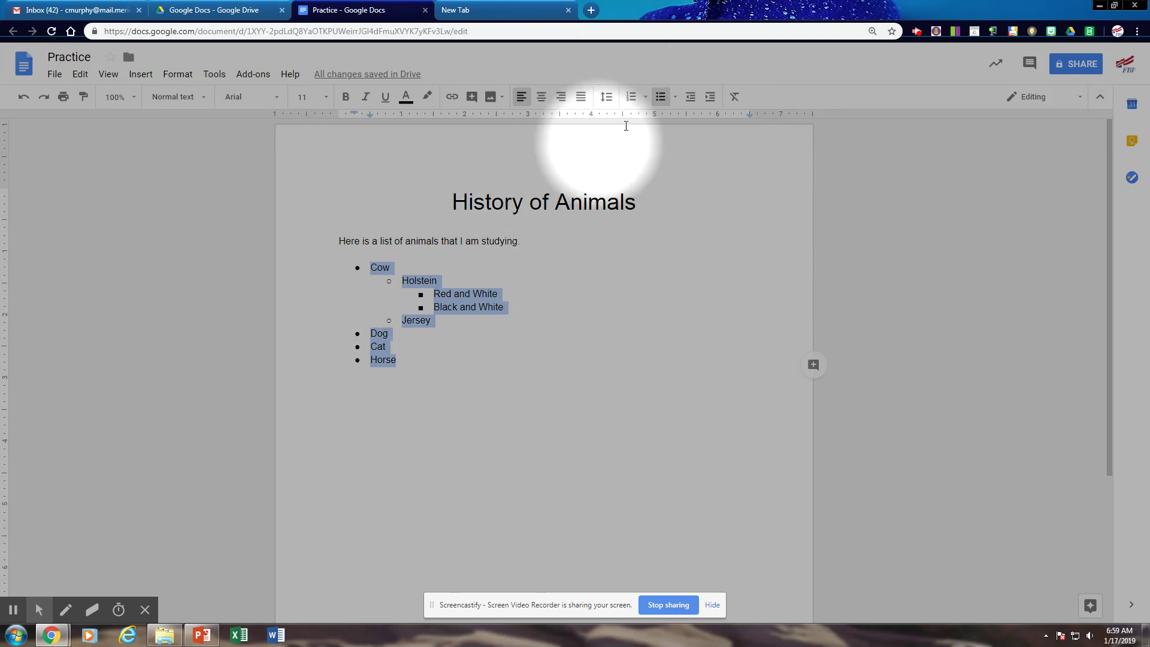
left_click(630, 97)
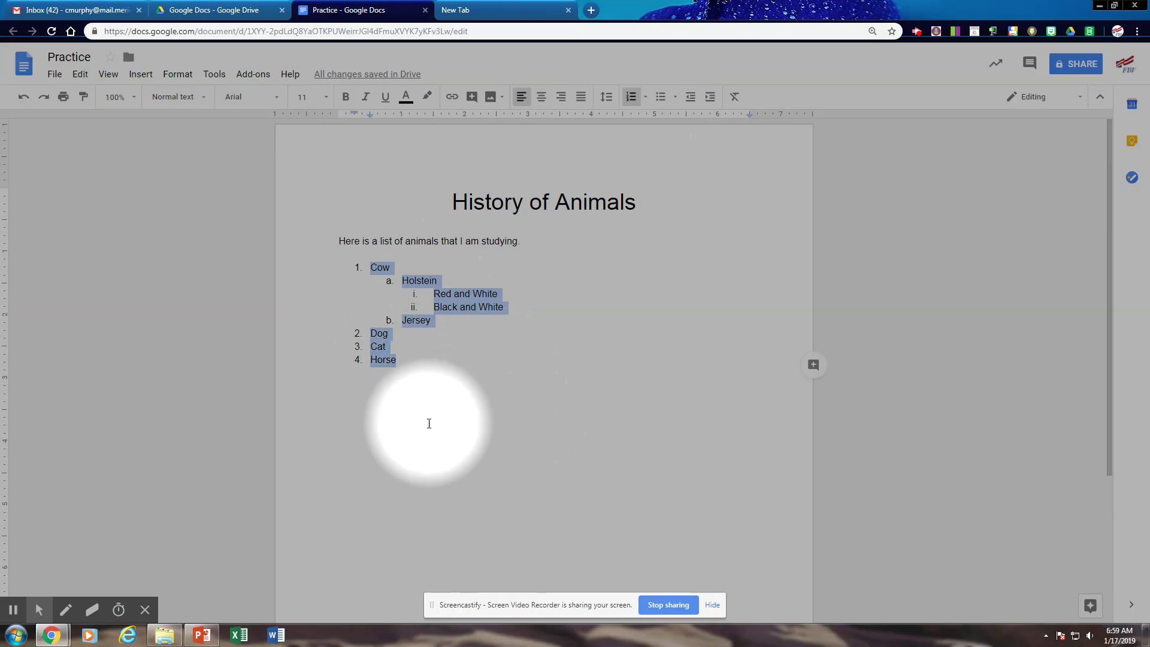
left_click(398, 415)
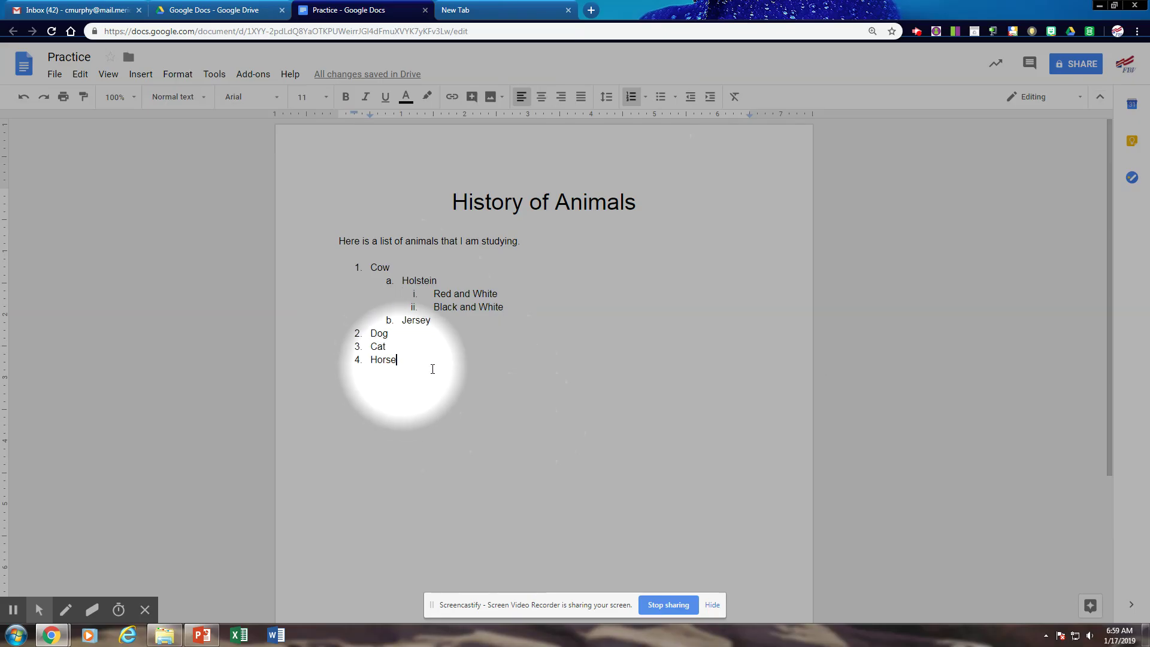
key("Return")
key("Return")
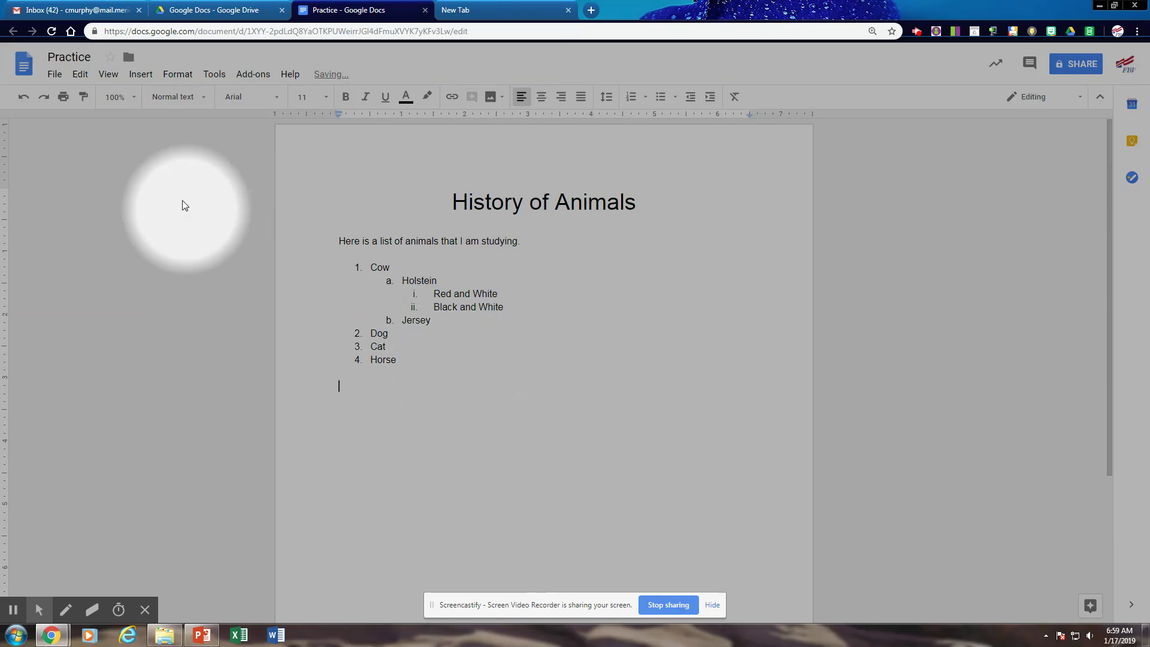
Step: Insert a 3 x 5 table below the animal list
left_click(141, 75)
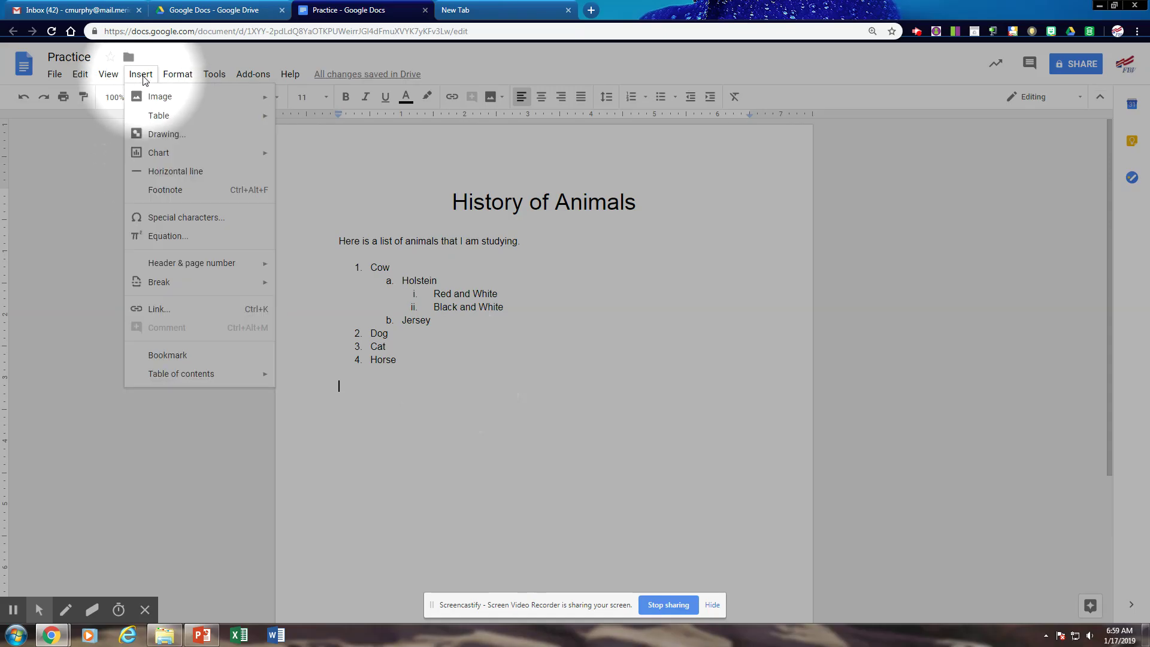
mouse_move(160, 118)
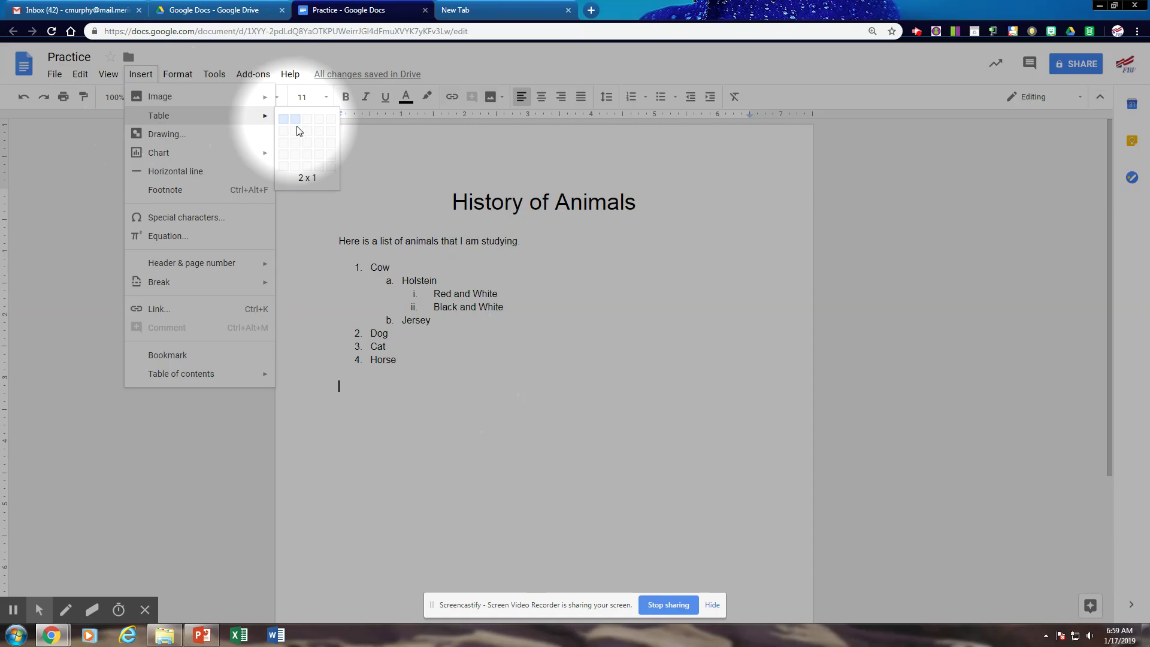
left_click(307, 167)
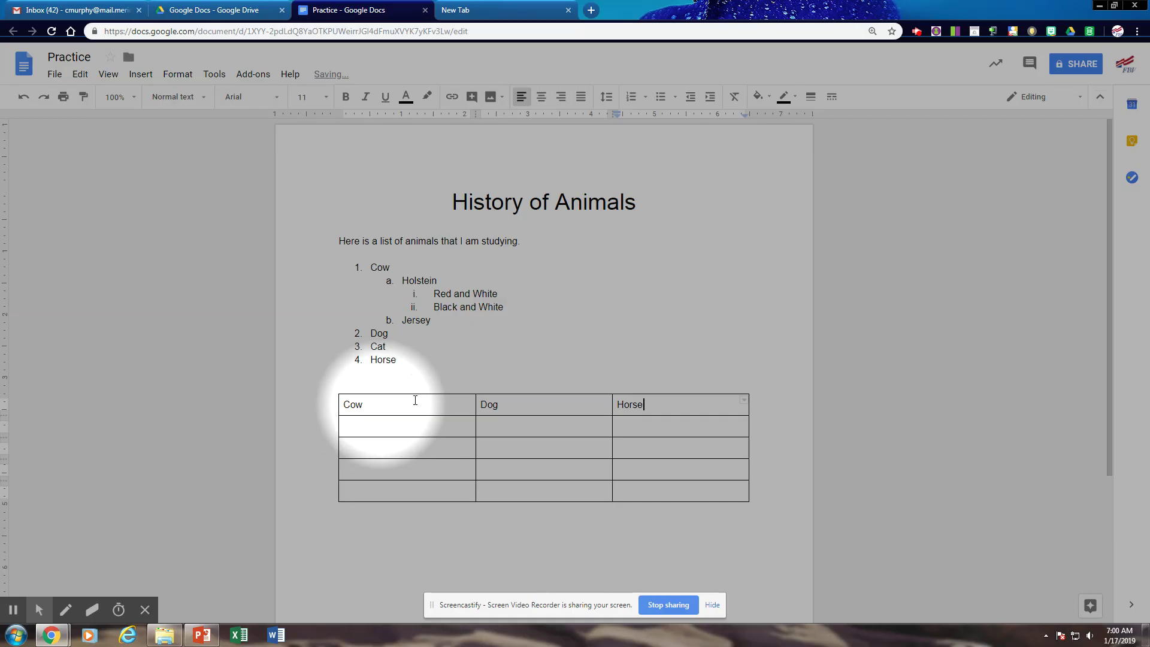
Step: Tab past the table's last cell to add rows, then step through cells from row 2
left_click(679, 494)
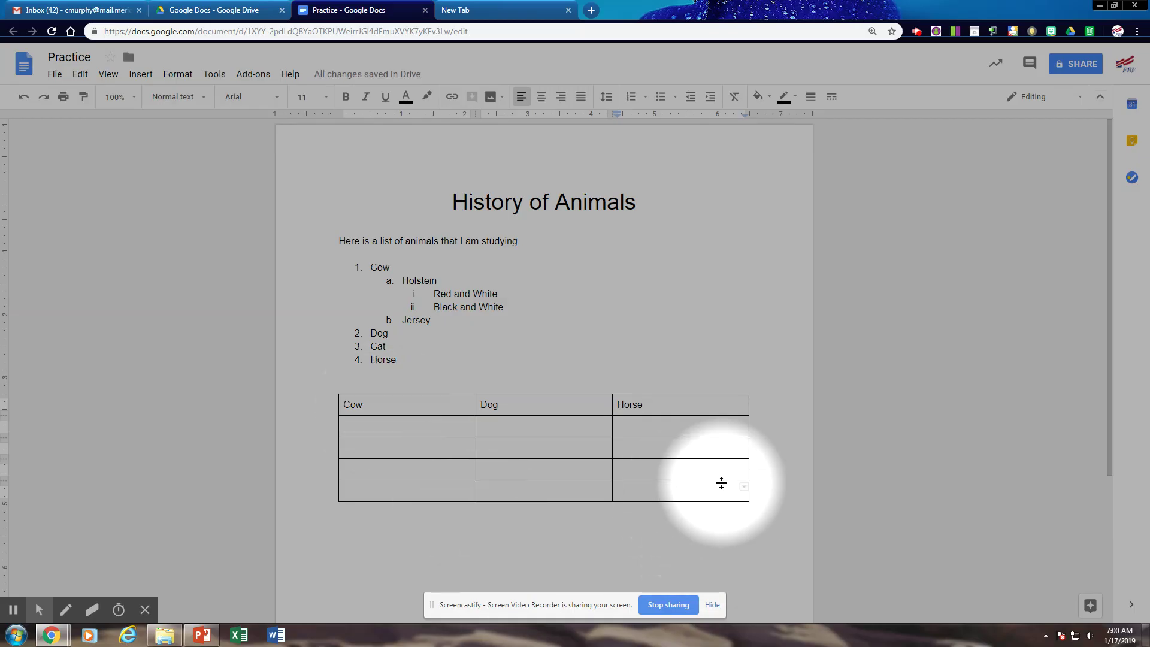
key("Tab")
key("Tab")
key("Tab")
key("Tab")
key("Tab")
key("Tab")
key("Tab")
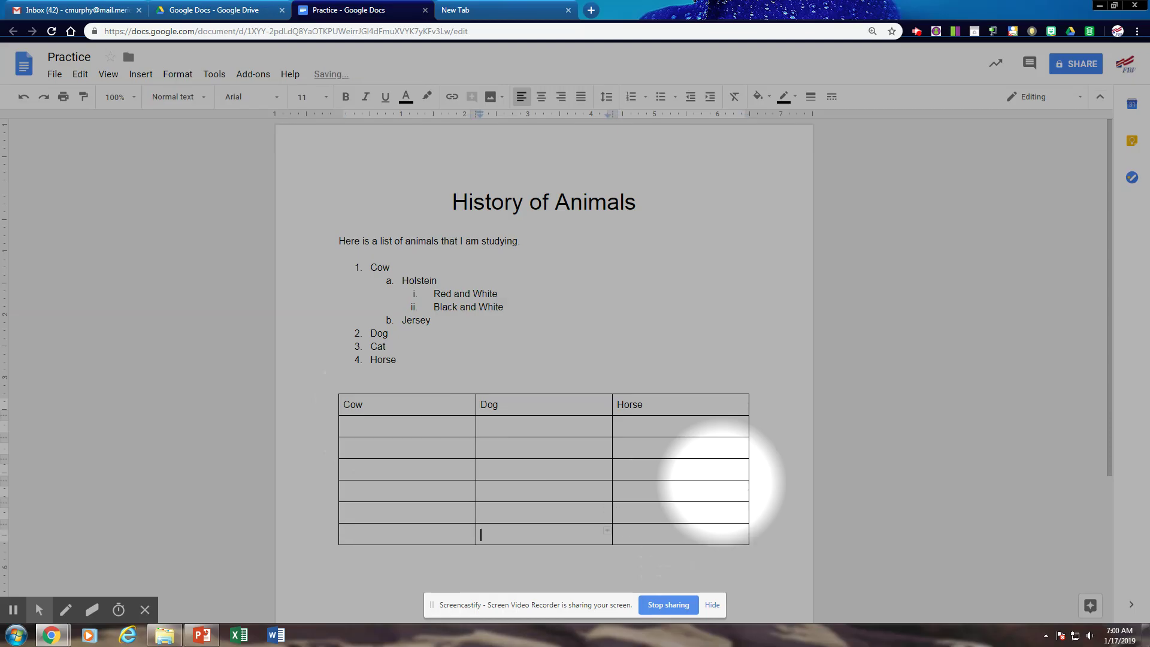
double_click(383, 424)
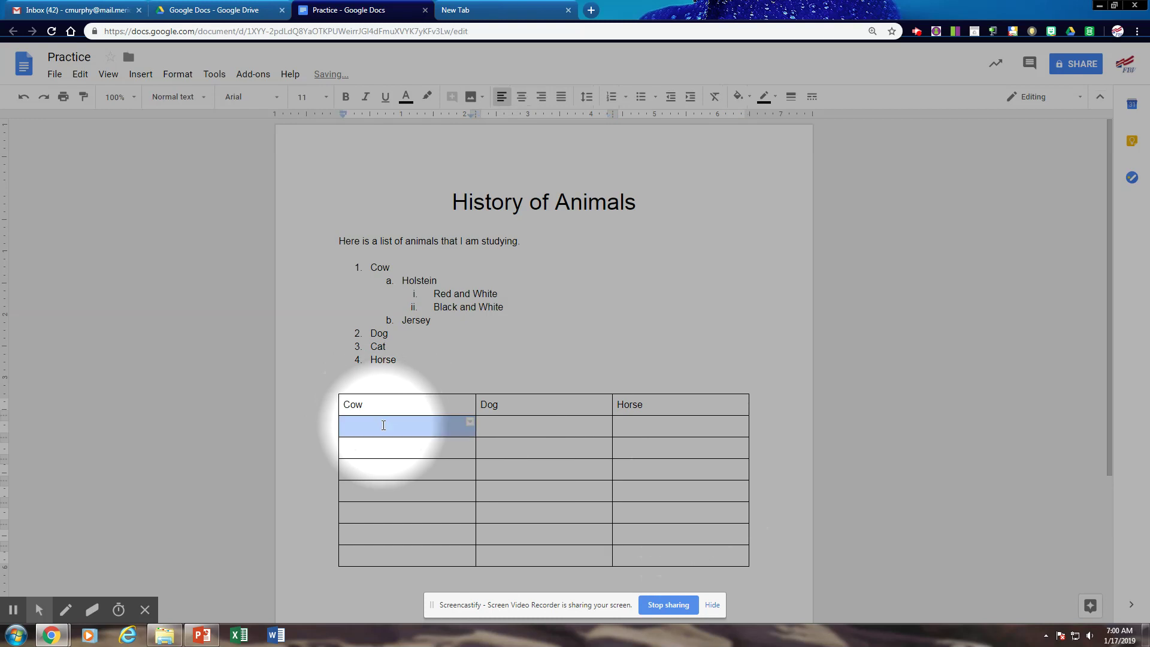
left_click(396, 430)
key("Tab")
key("Tab")
key("Tab")
key("Tab")
key("Tab")
key("Tab")
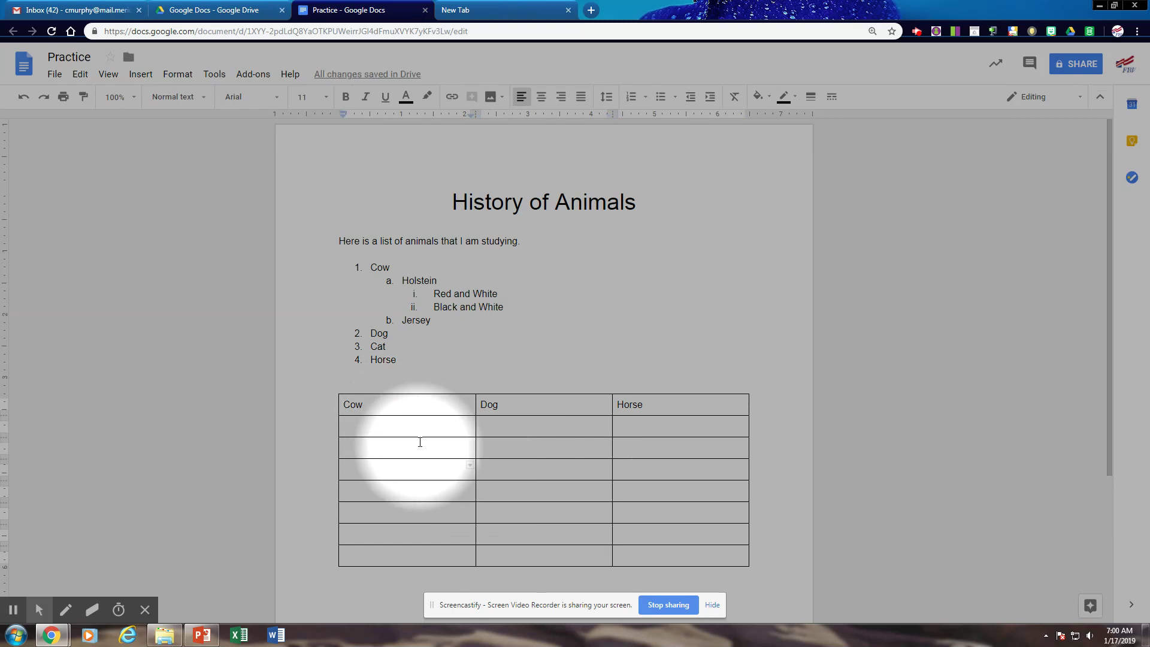
Step: Add and remove an extra line in row 2's first cell, then move down column 1
left_click(416, 430)
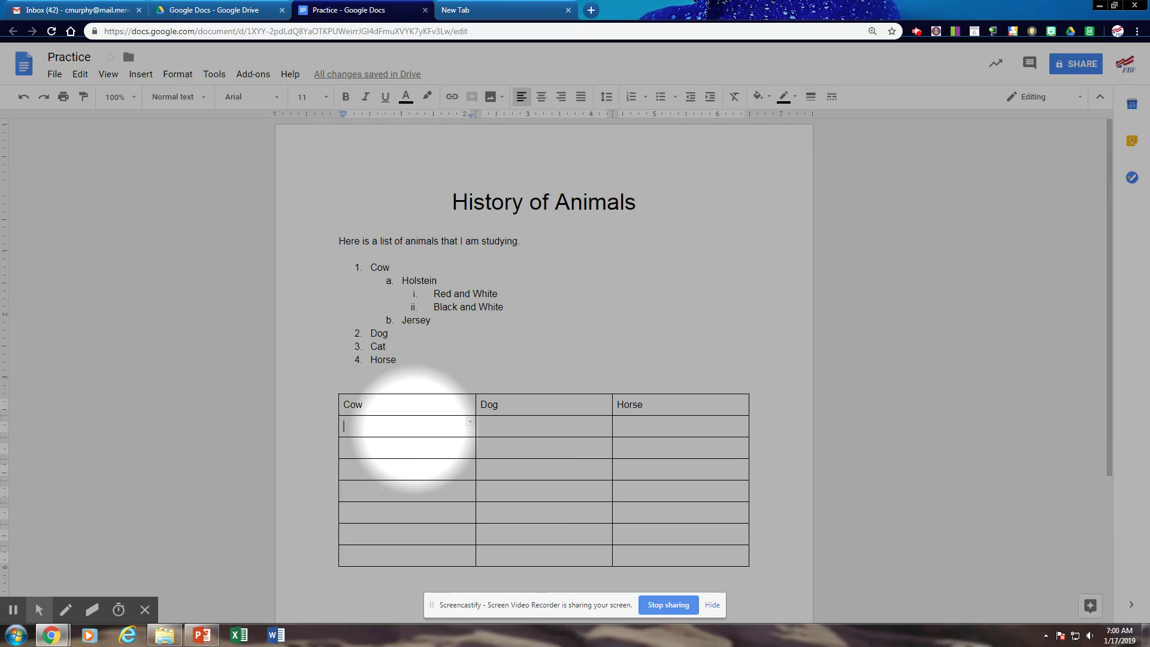
key("Return")
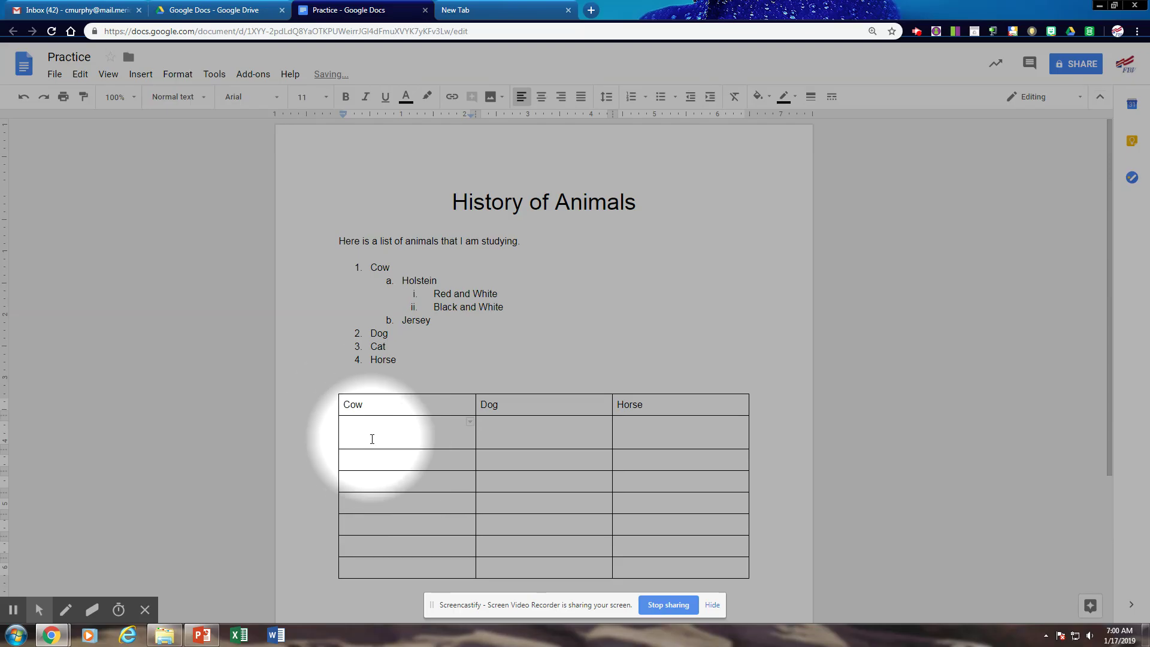
key("BackSpace")
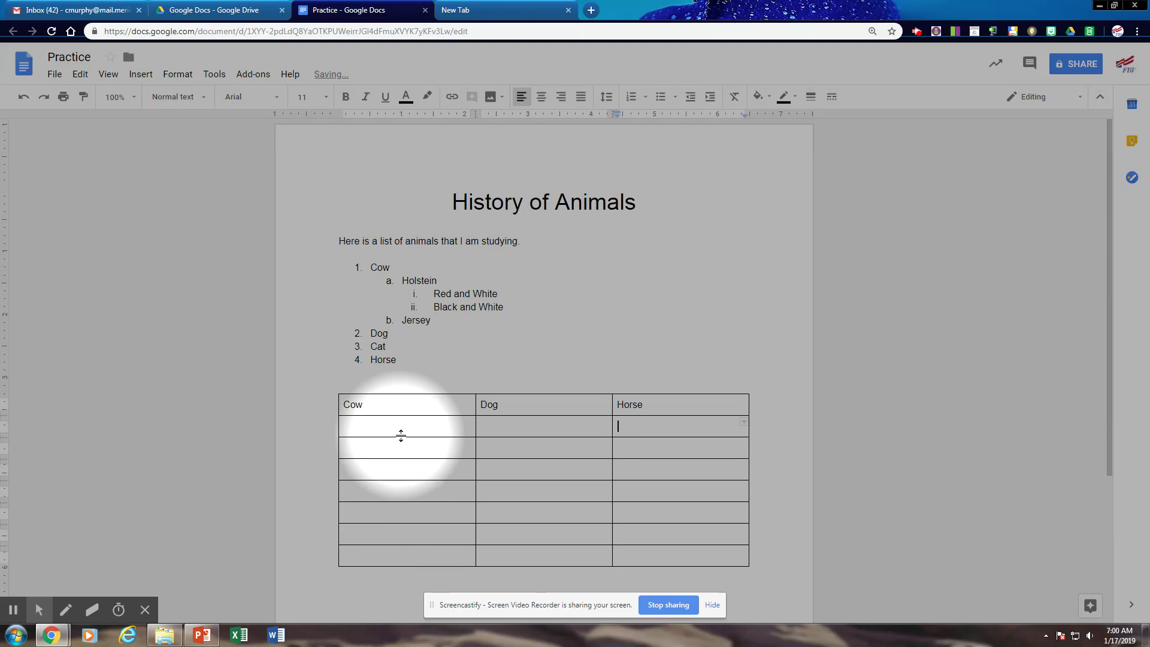
left_click(434, 450)
left_click(472, 467)
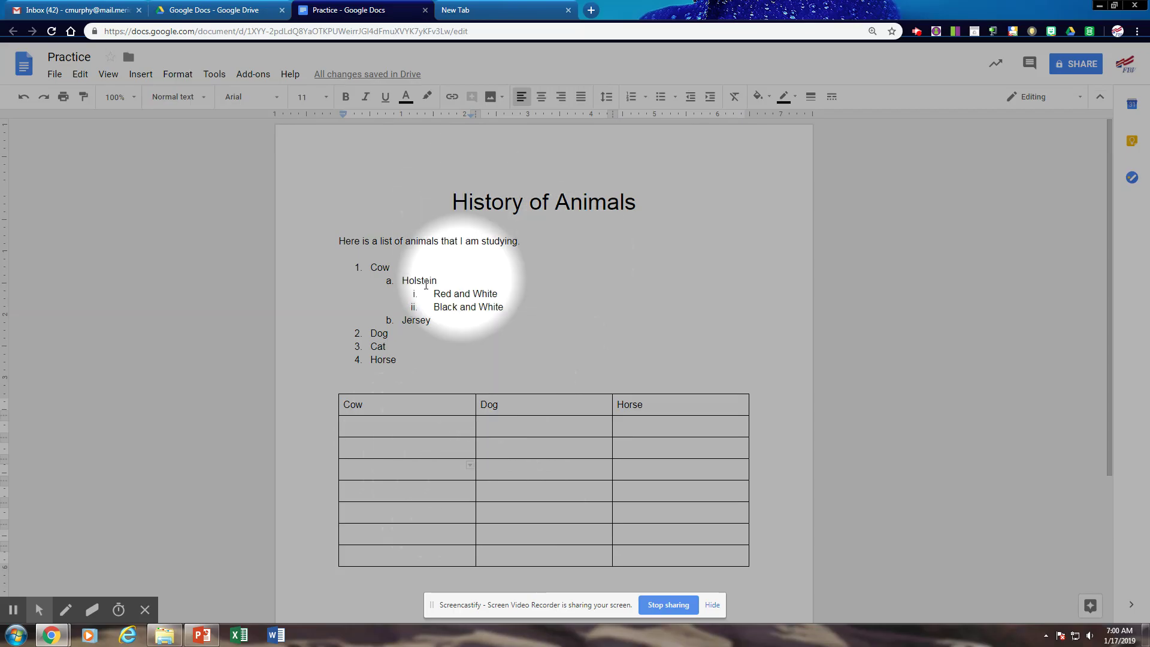
left_click_drag(369, 267, 410, 346)
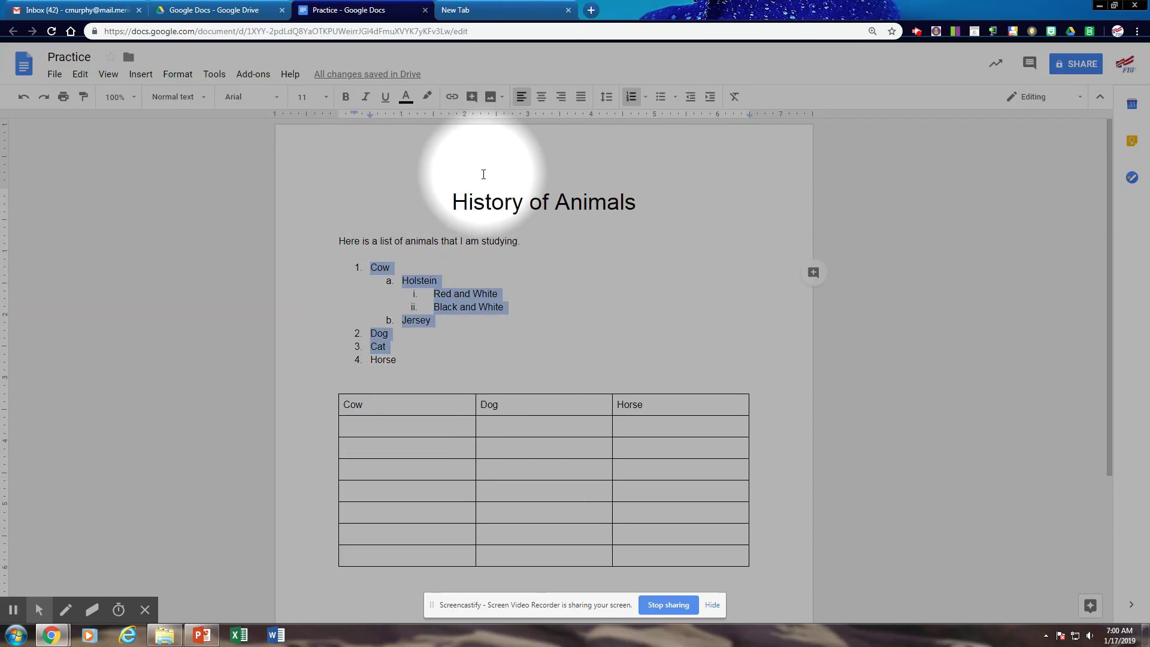
left_click(177, 97)
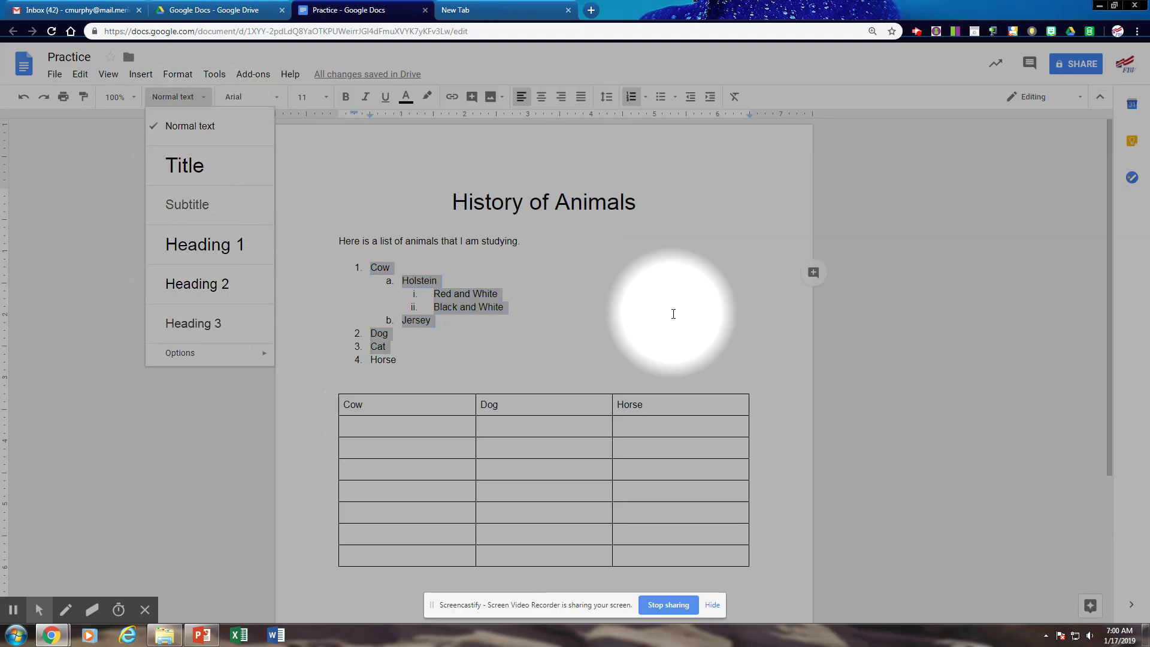
left_click(641, 299)
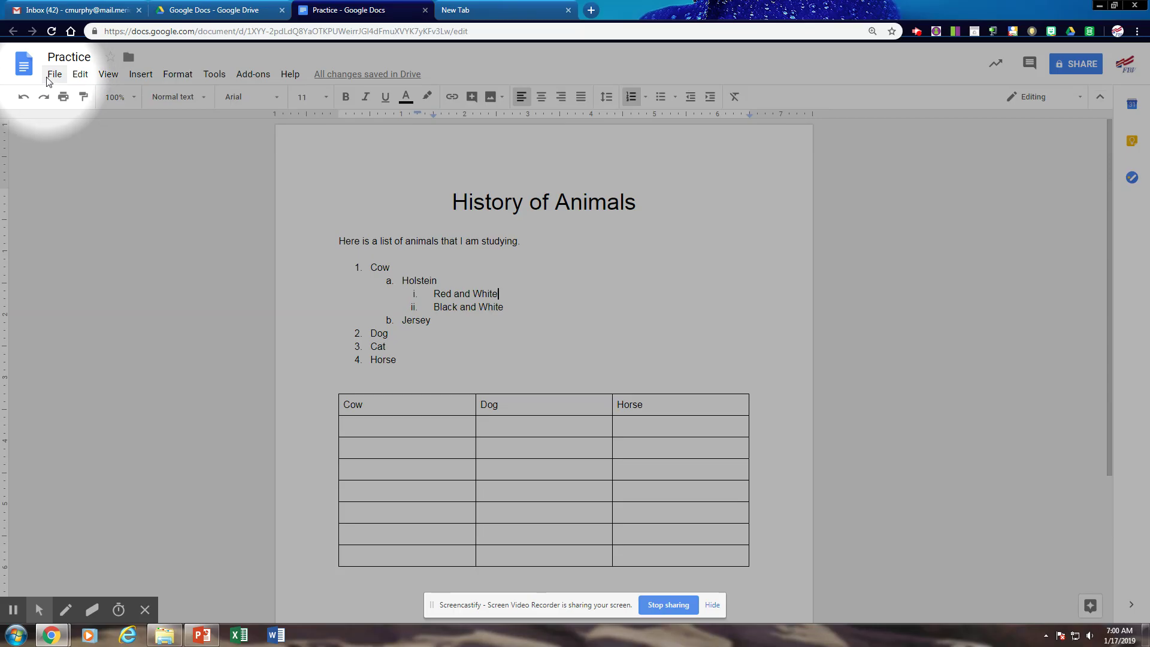
left_click(55, 74)
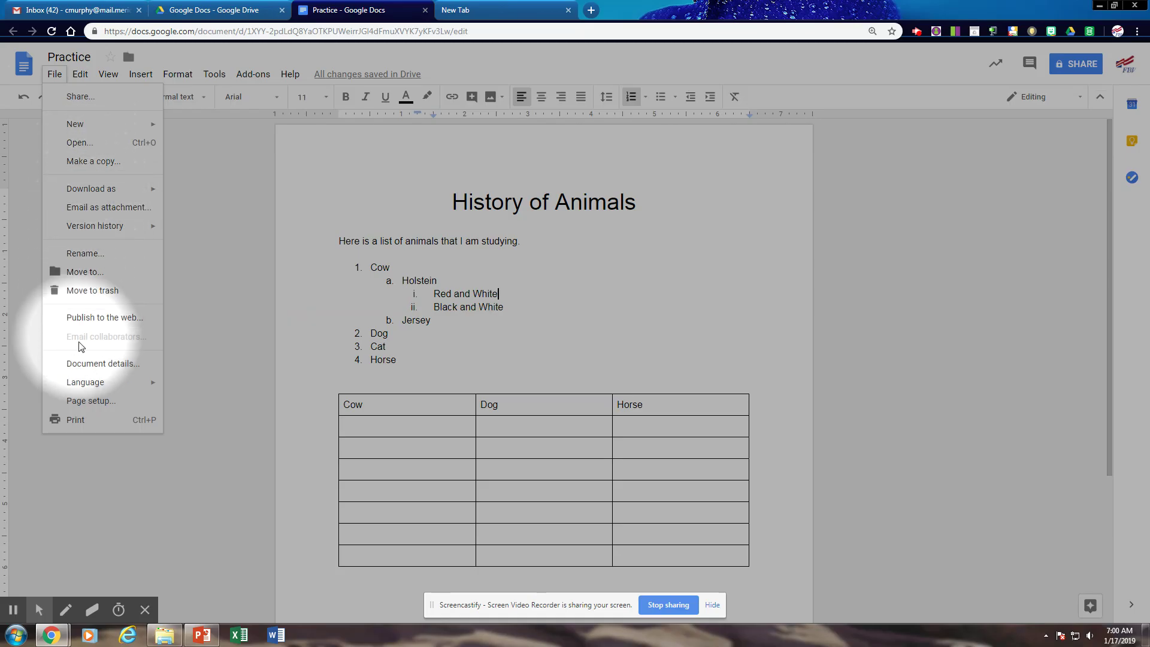
left_click(78, 402)
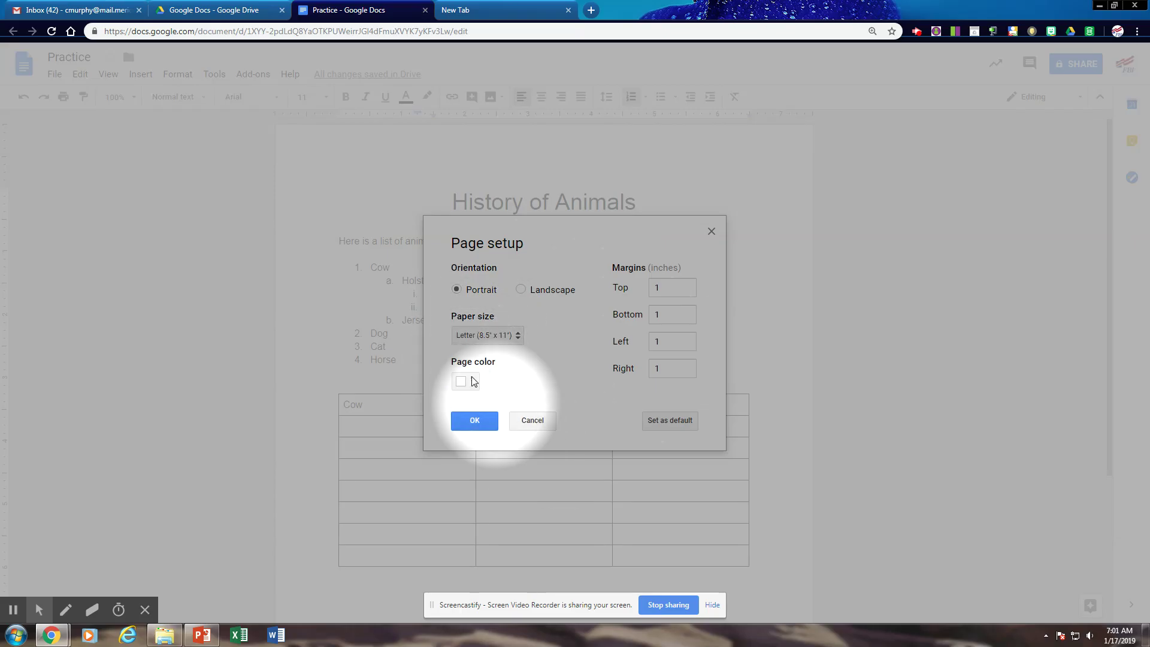
left_click(546, 422)
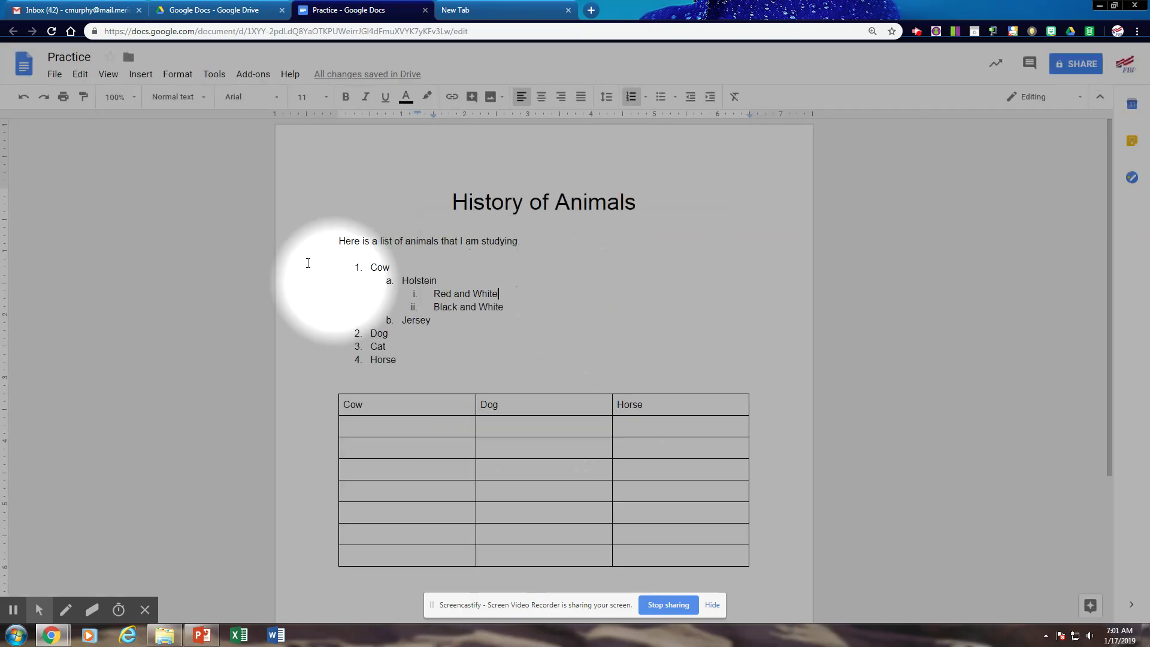
left_click(80, 76)
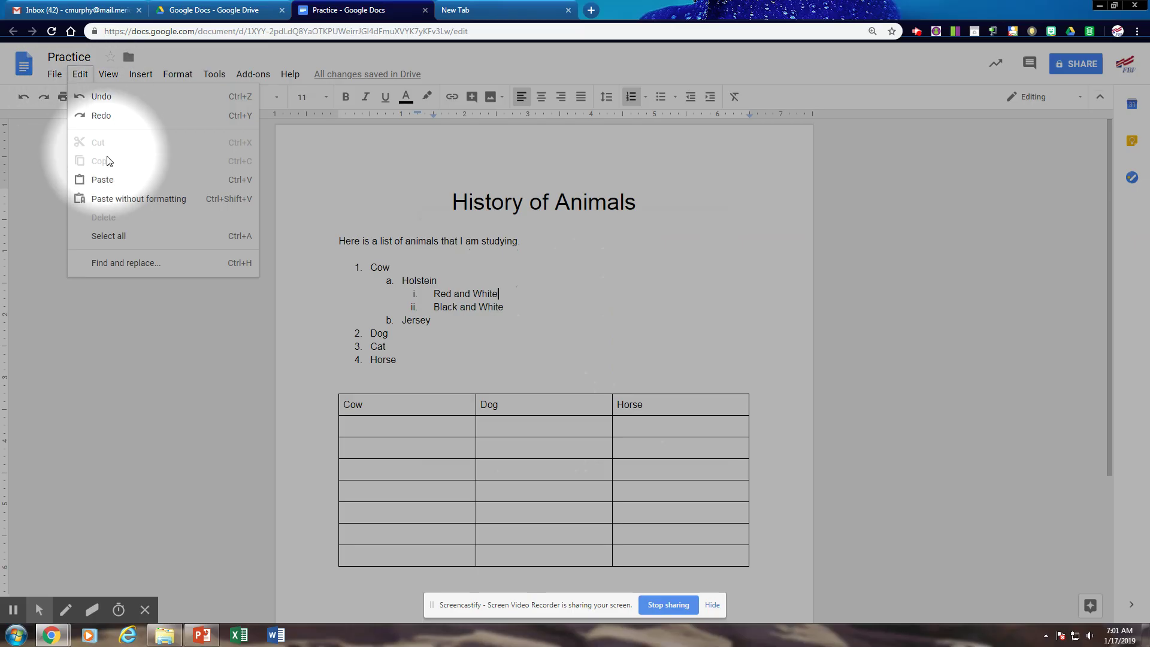
left_click(110, 78)
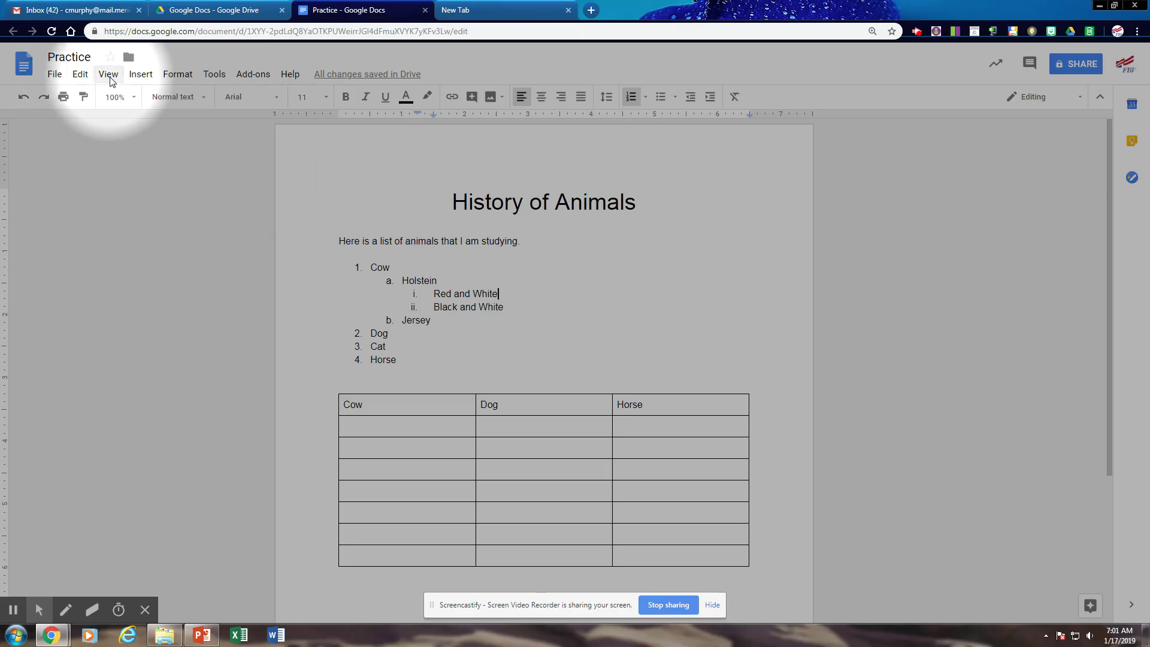
left_click(110, 78)
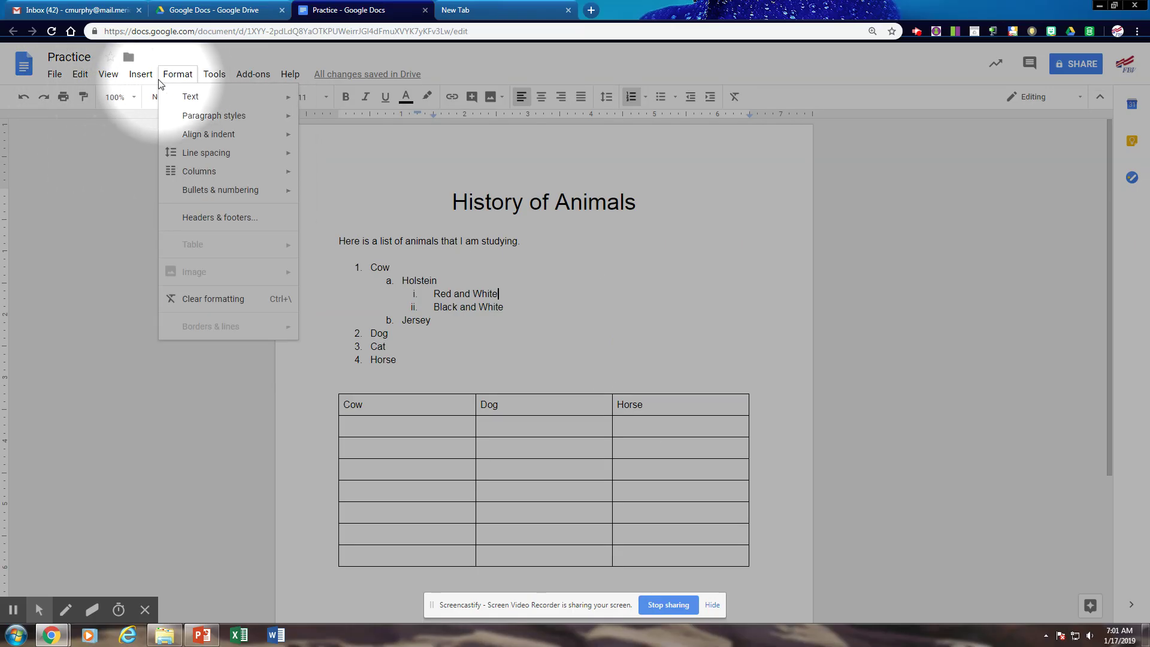
mouse_move(139, 74)
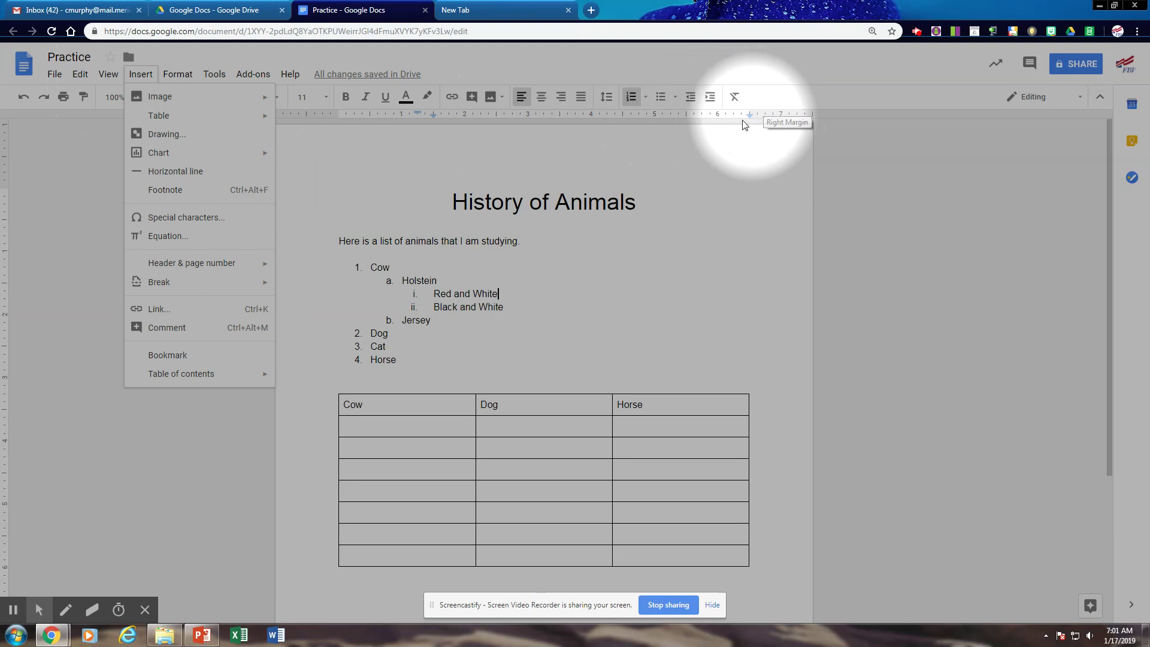
mouse_move(89, 74)
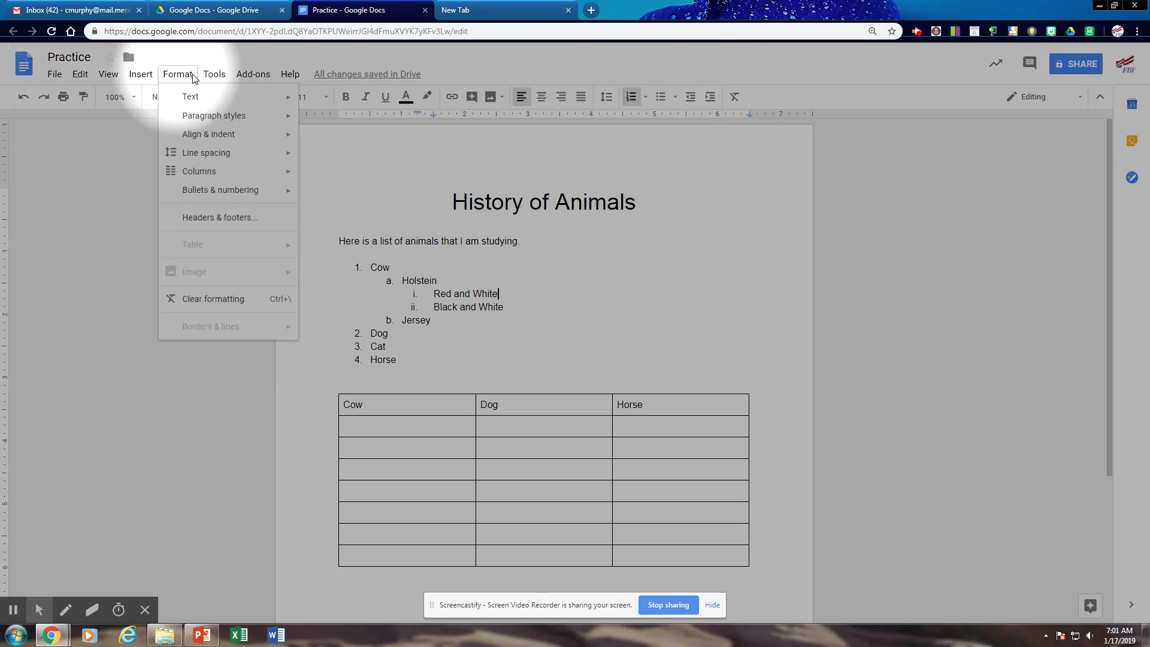
mouse_move(264, 77)
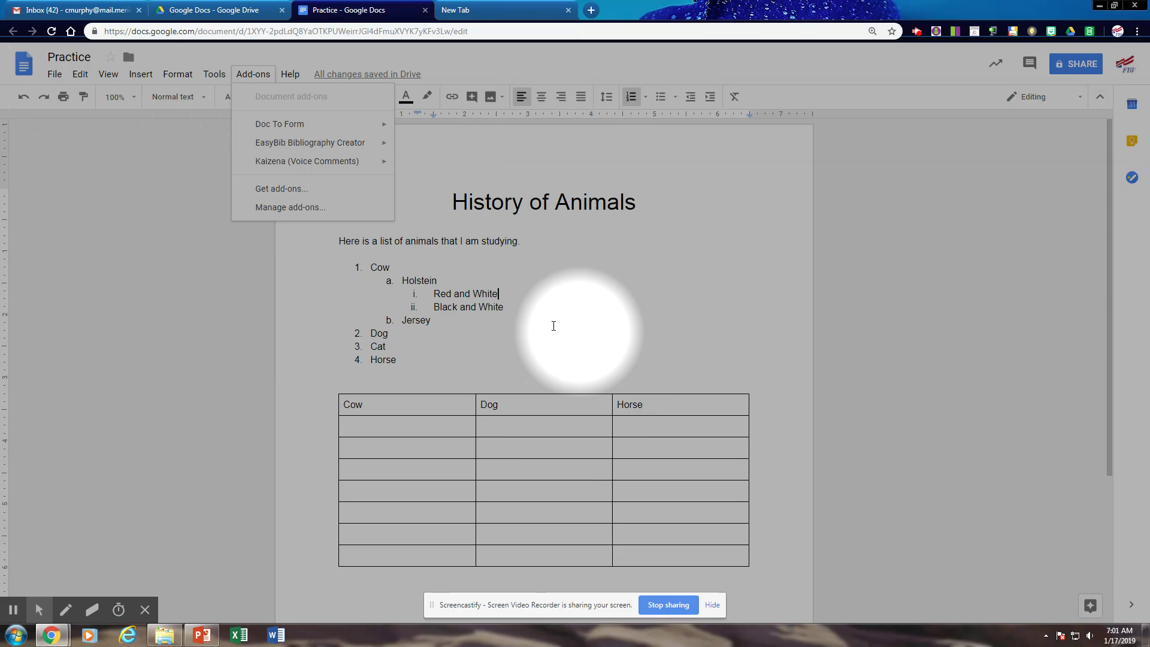
left_click(488, 293)
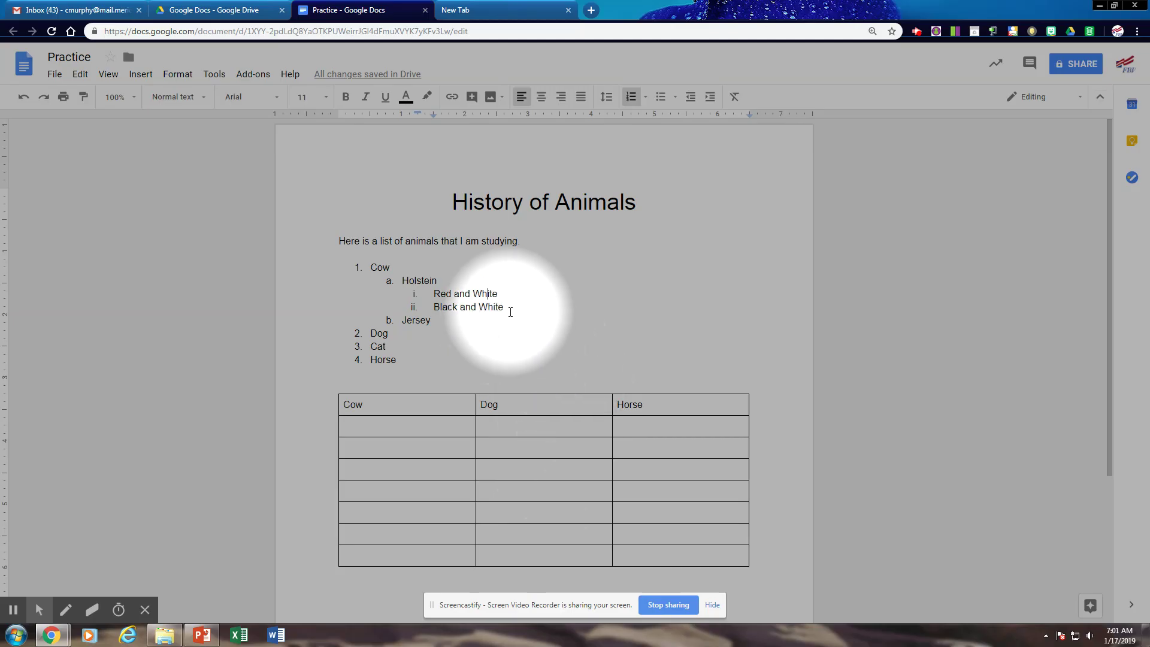
left_click(488, 293)
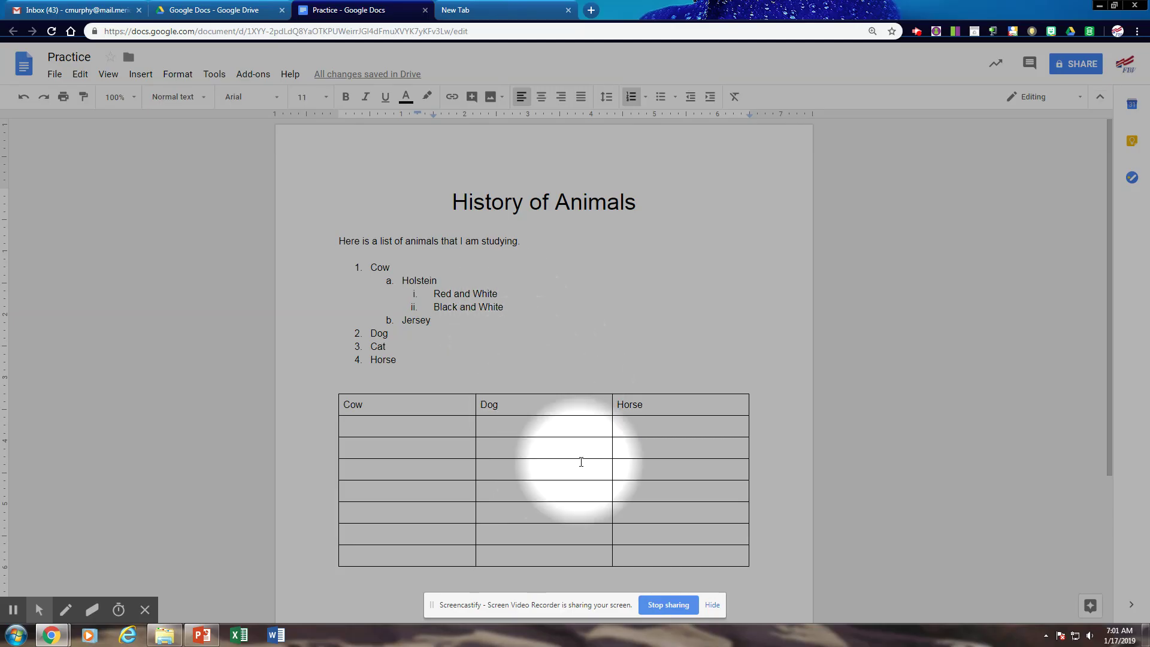